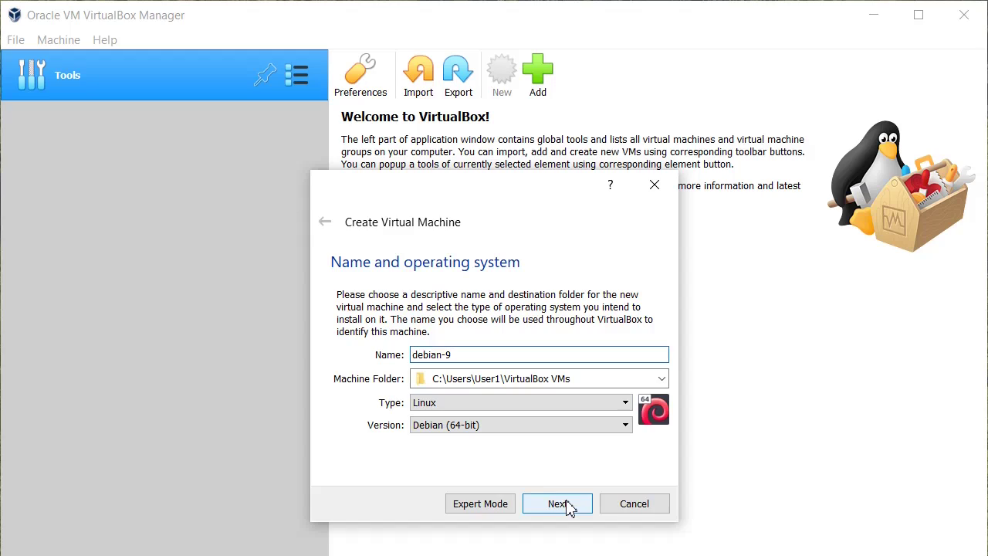
Accept the name and OS, keep 1024 MB of memory, and choose a new virtual hard disk
left_click(568, 506)
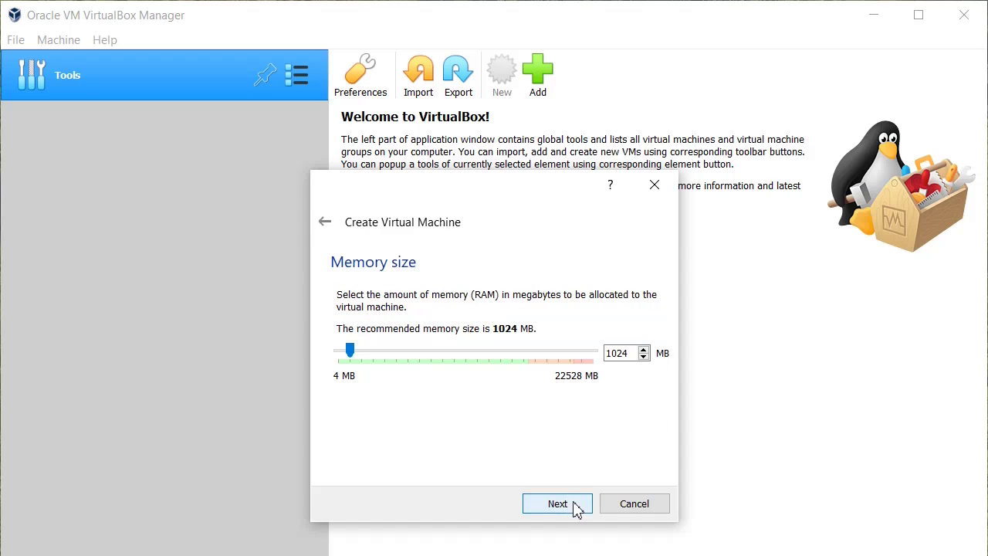
left_click(579, 509)
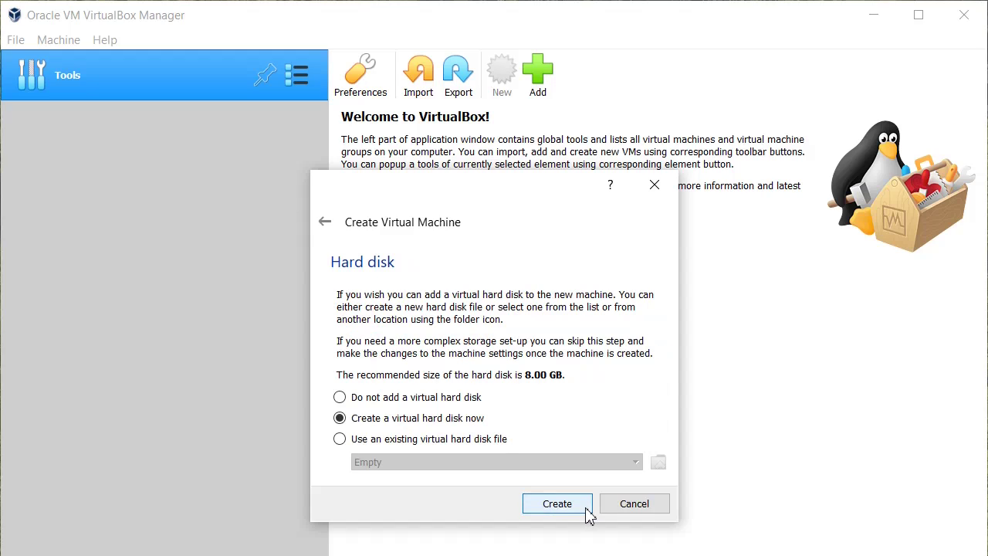
left_click(584, 515)
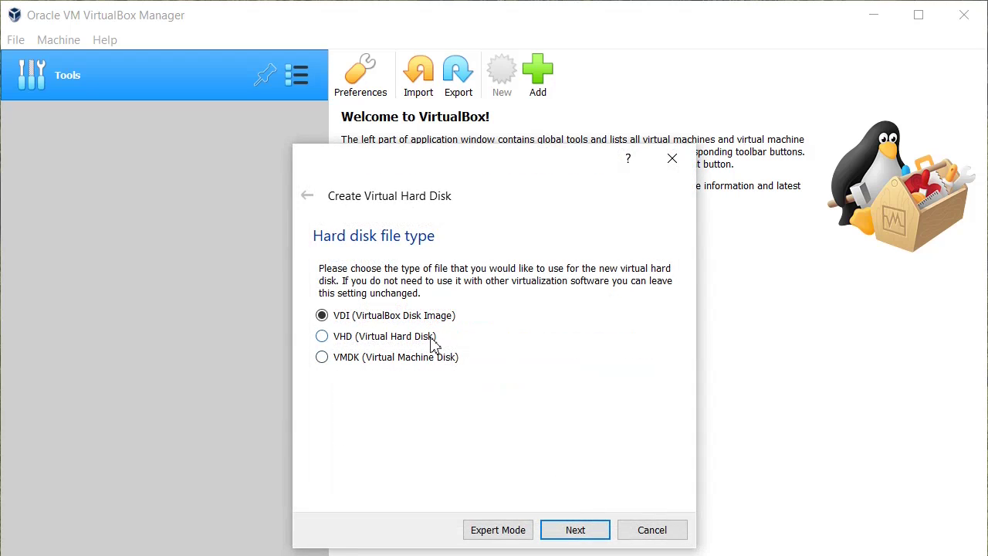
Create a 64 GB VHD virtual hard disk, finishing the debian-9 machine
left_click(431, 338)
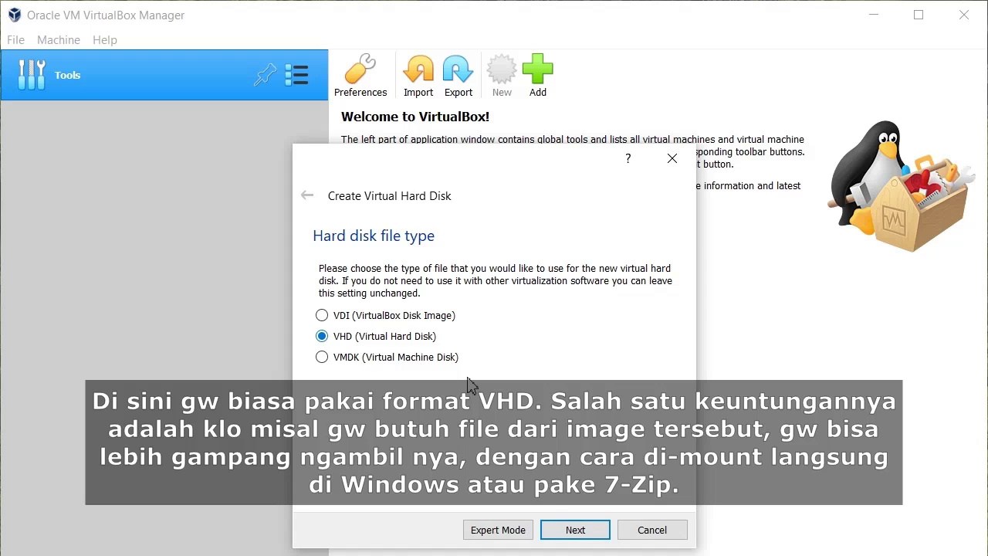
left_click(607, 541)
left_click(607, 541)
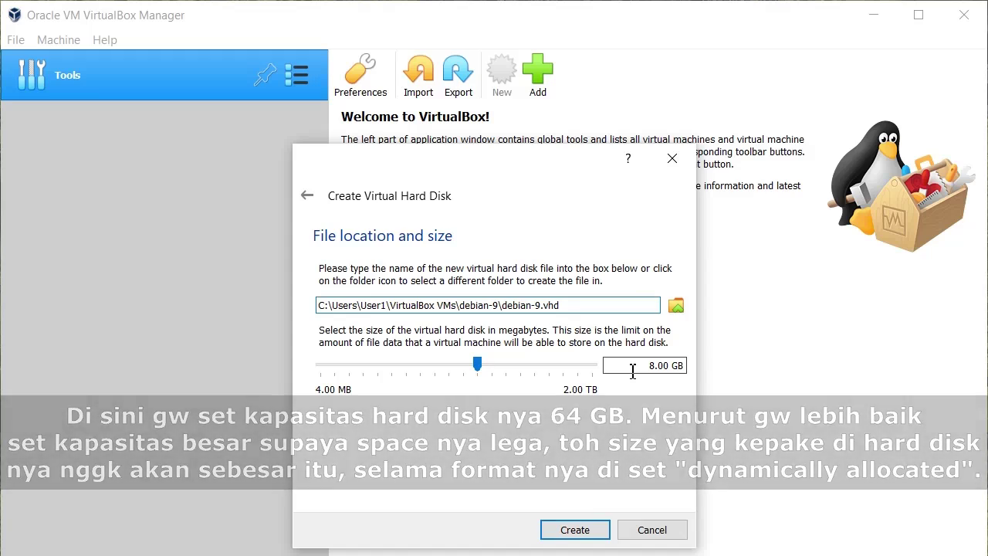
double_click(632, 371)
type("64")
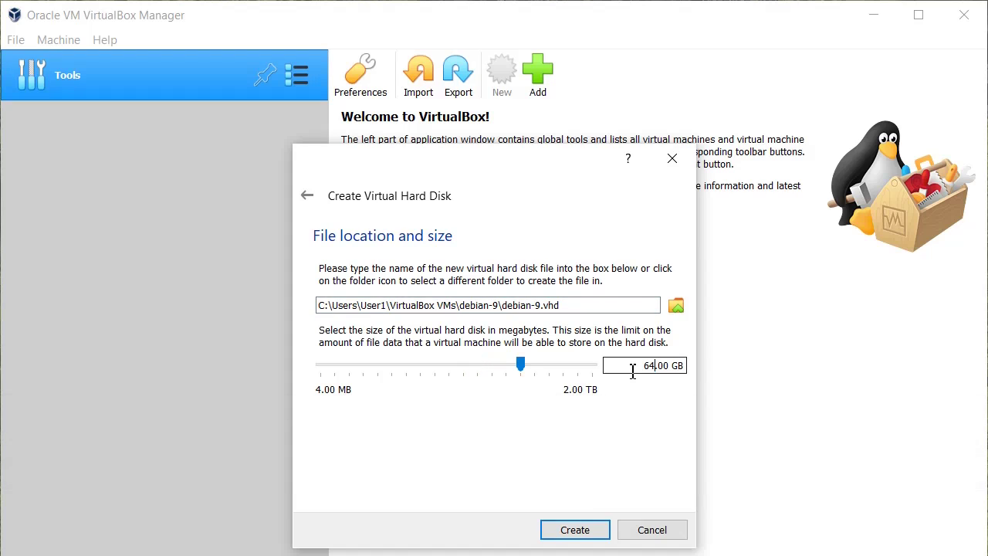
left_click(605, 539)
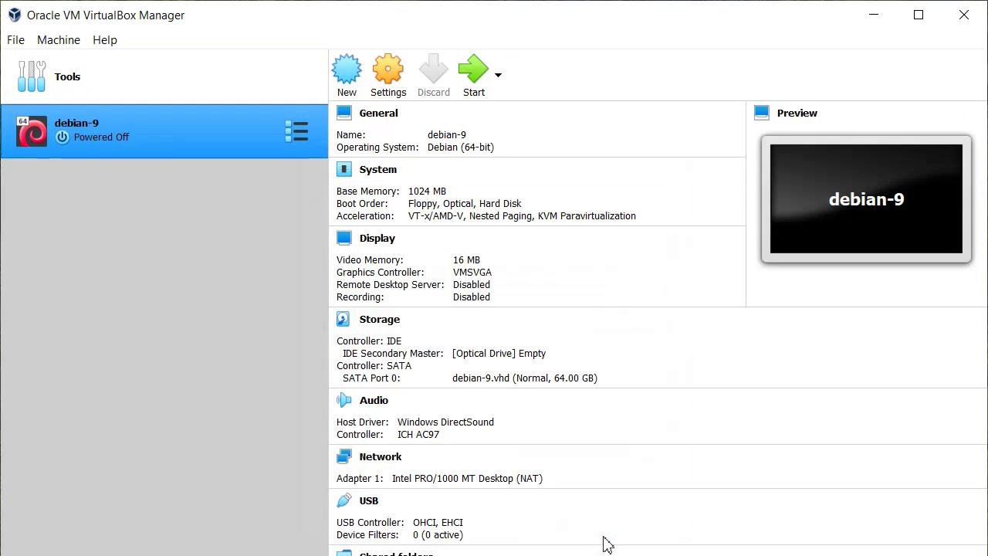
Open the debian-9 VM's System > Processor settings
right_click(166, 131)
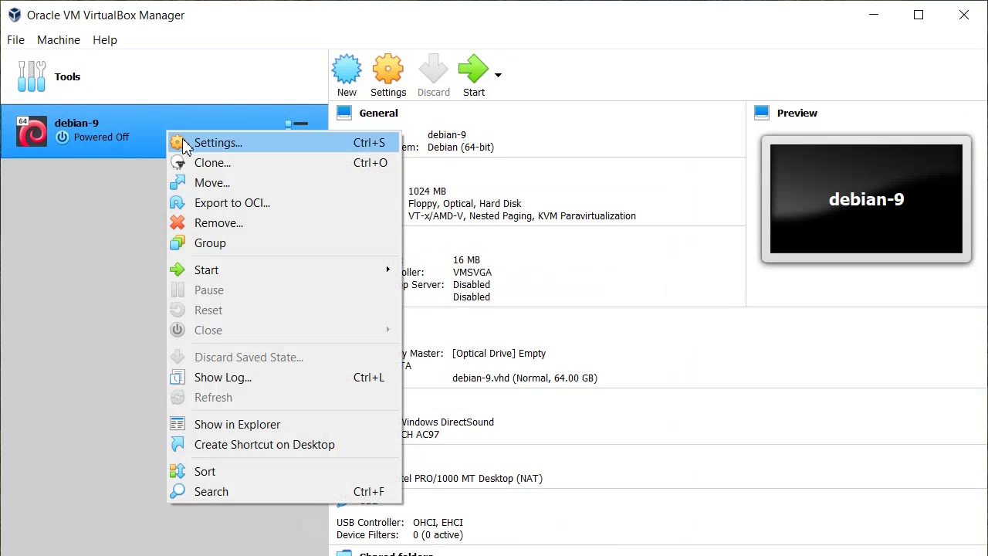
left_click(182, 139)
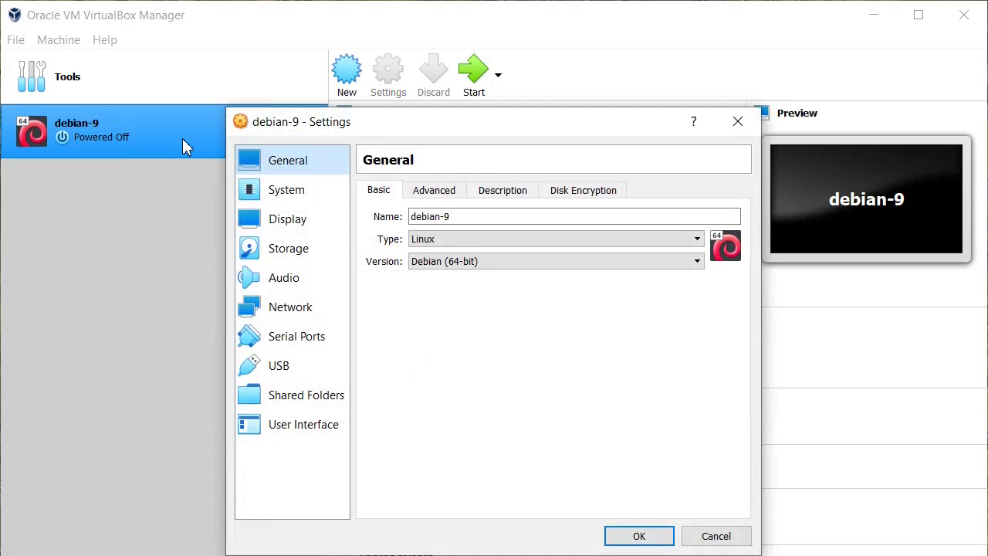
left_click(284, 191)
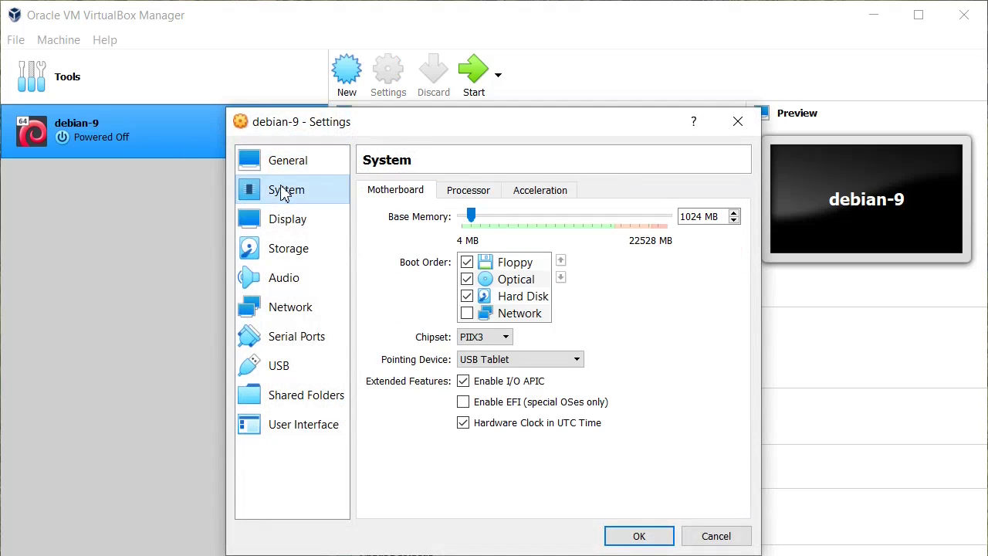
left_click(489, 196)
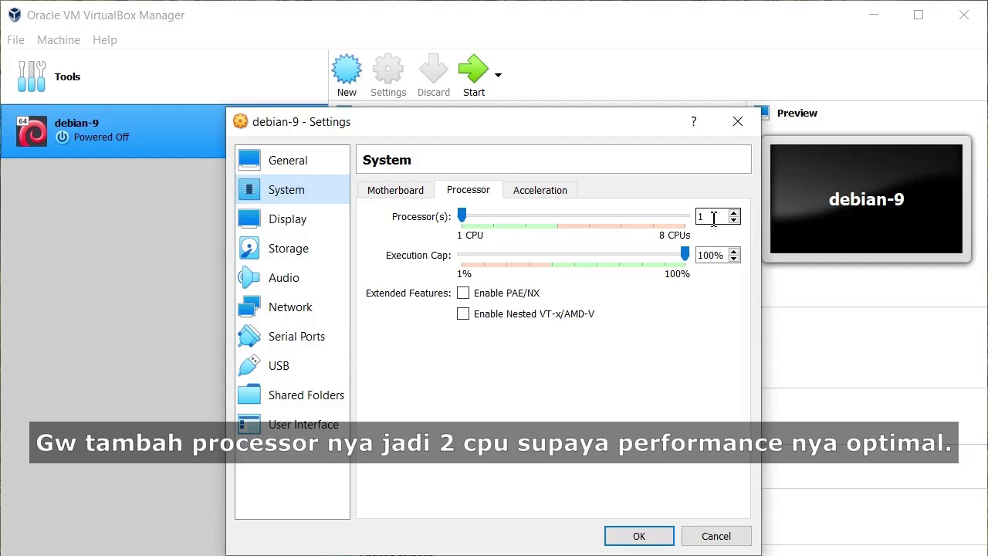
Set 2 processors and enable PAE/NX and nested VT-x/AMD-V
left_click(715, 218)
key("Up")
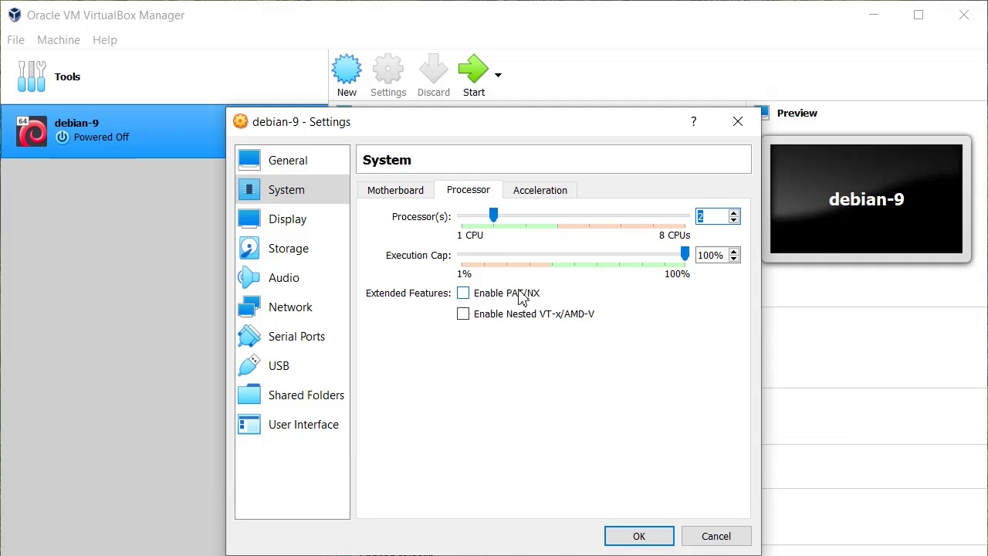
left_click(522, 296)
left_click(531, 320)
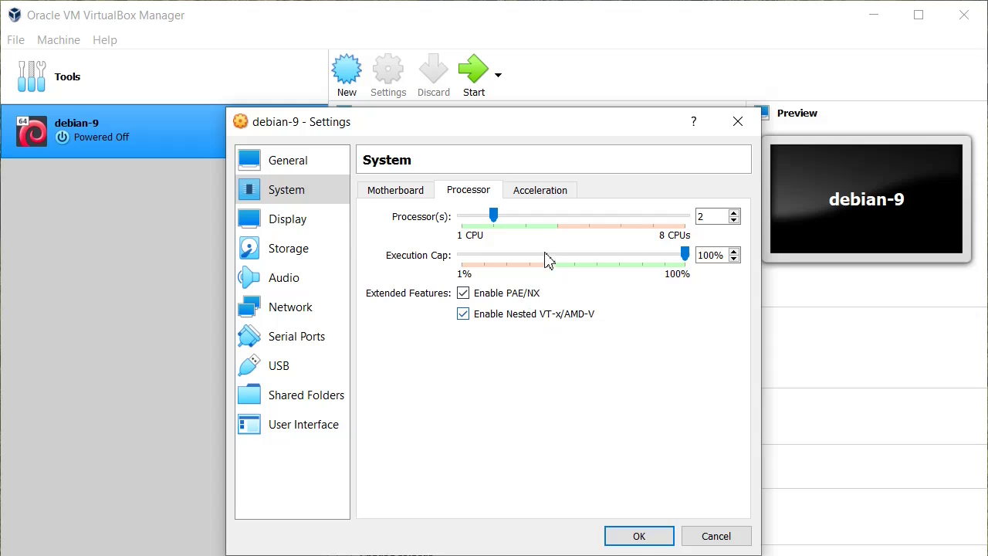
left_click(570, 195)
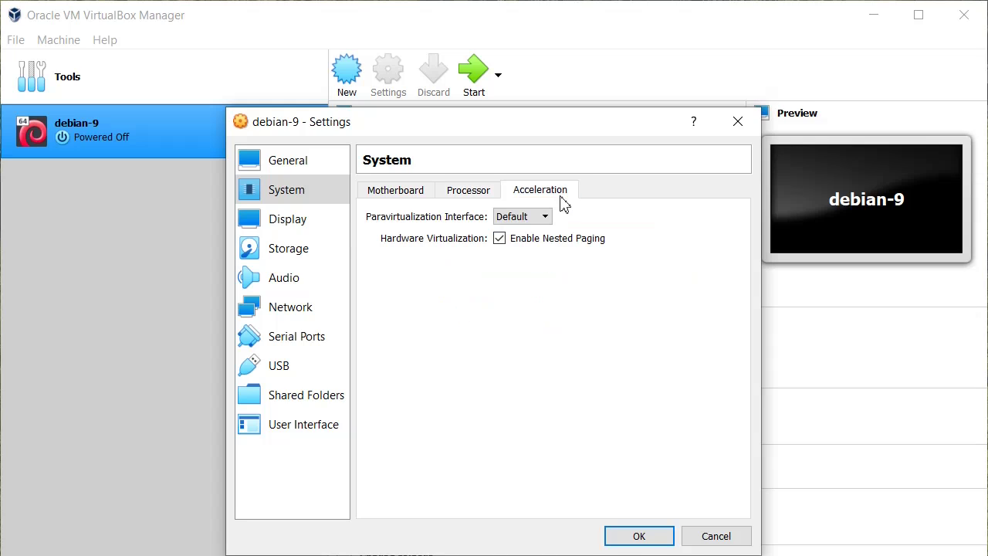
left_click(320, 225)
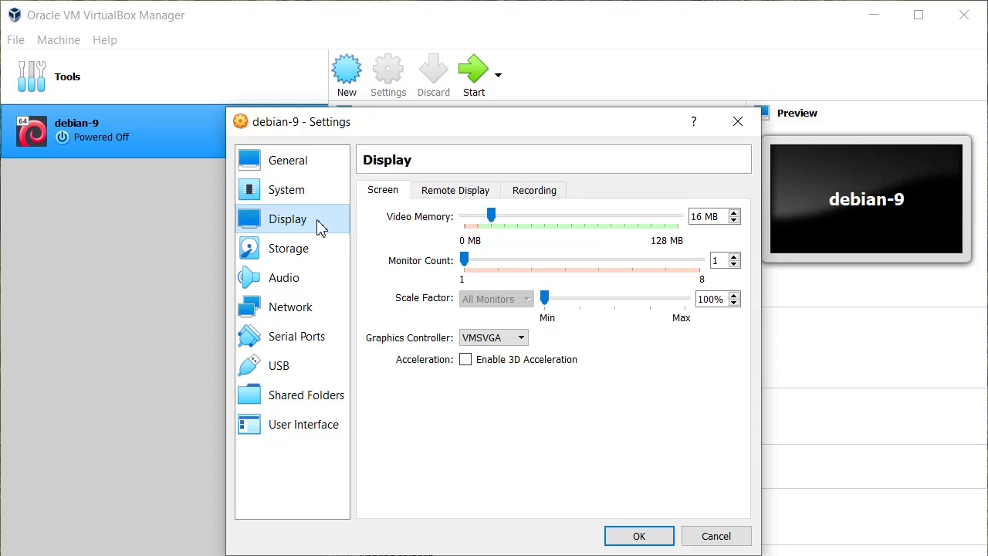
left_click(323, 259)
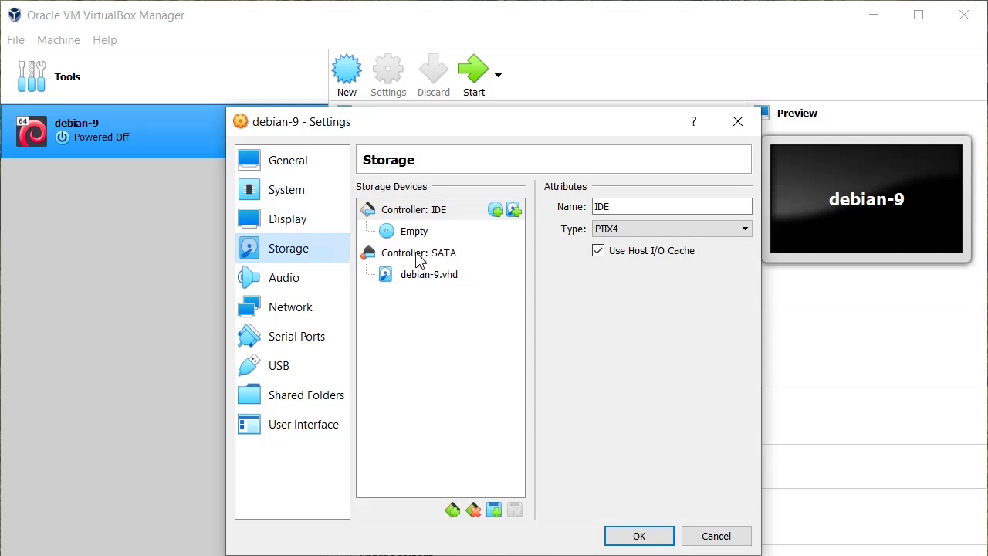
Load debian-9.13.0-amd64-xfce-CD-1.iso into the empty optical drive and mark it Live CD/DVD
left_click(472, 231)
left_click(743, 210)
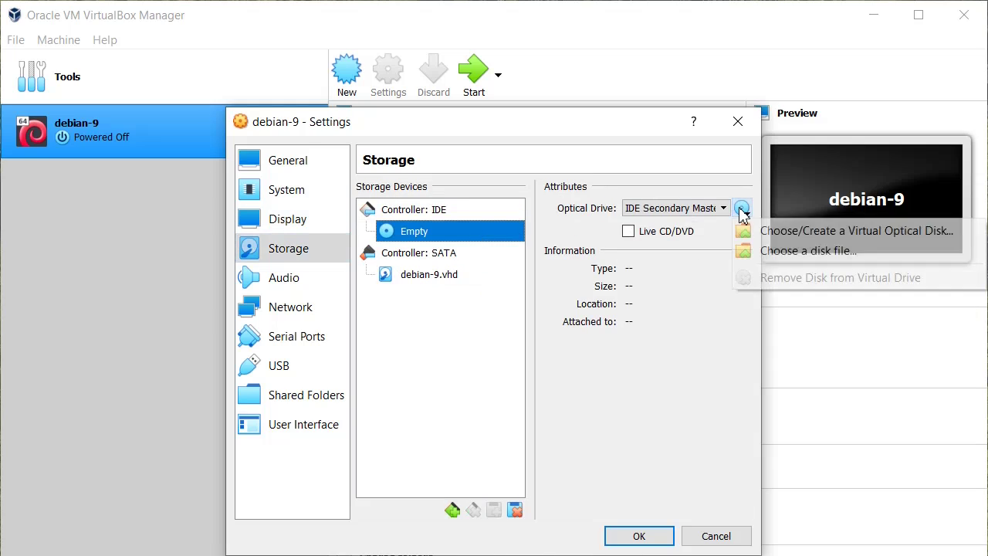
left_click(756, 252)
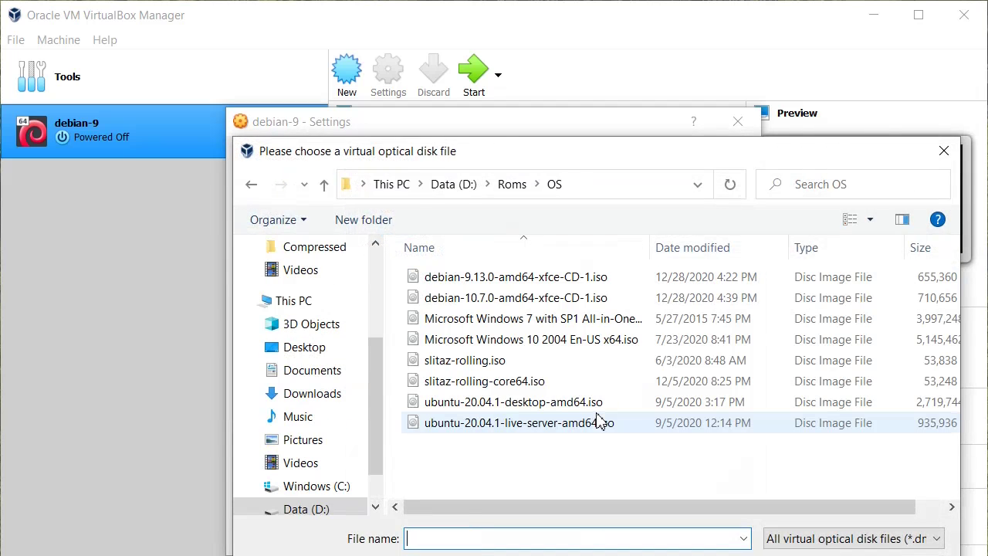
left_click(531, 278)
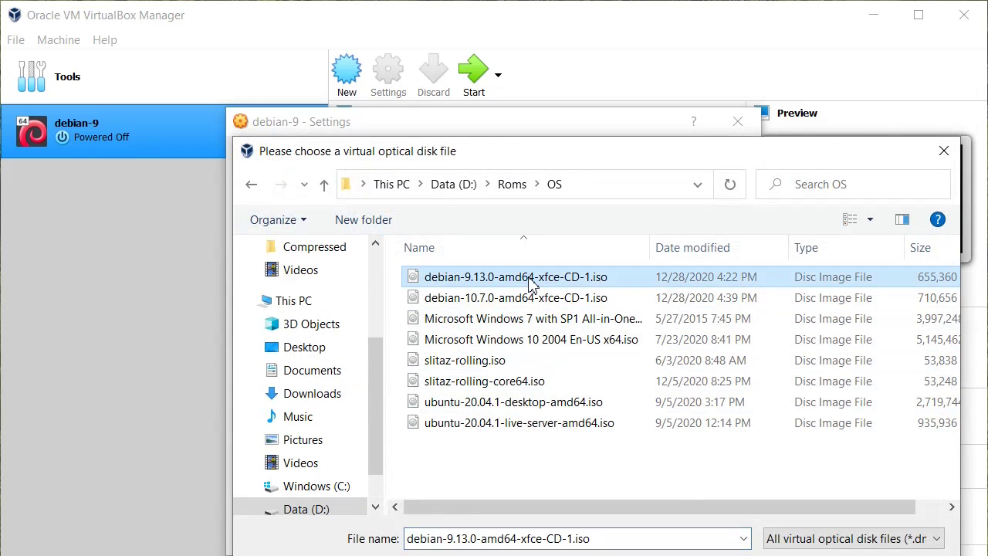
key("Return")
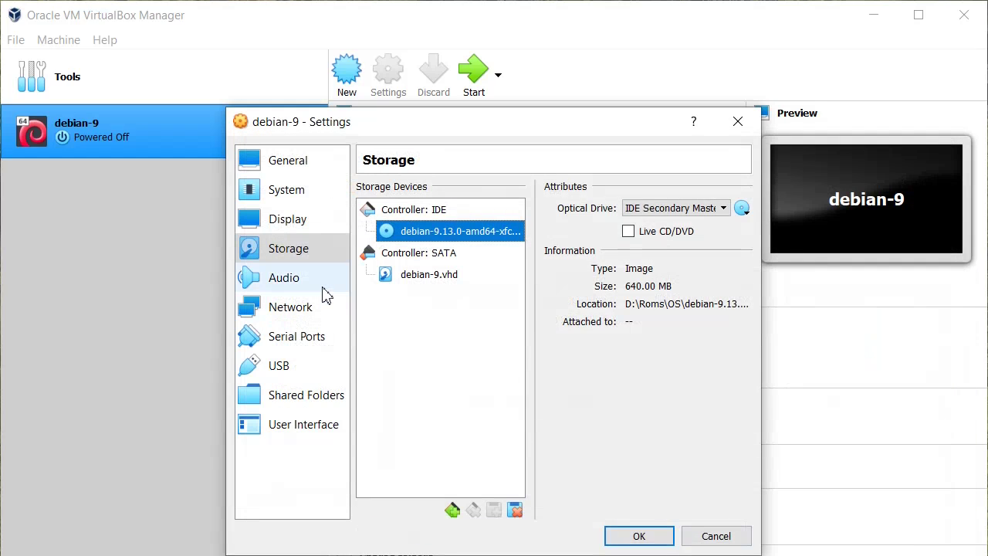
left_click(628, 231)
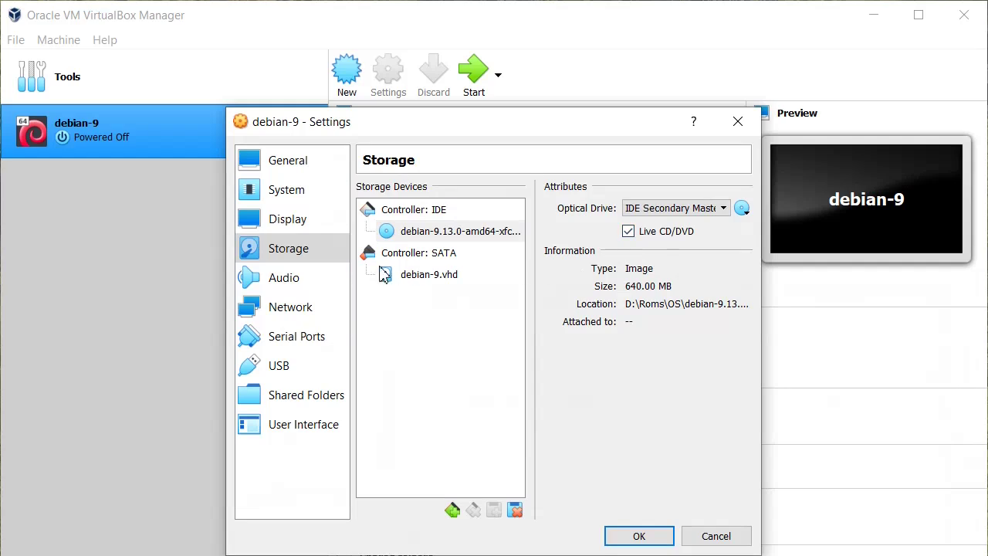
Disconnect the network adapter's virtual cable and save the VM settings
left_click(317, 282)
left_click(323, 310)
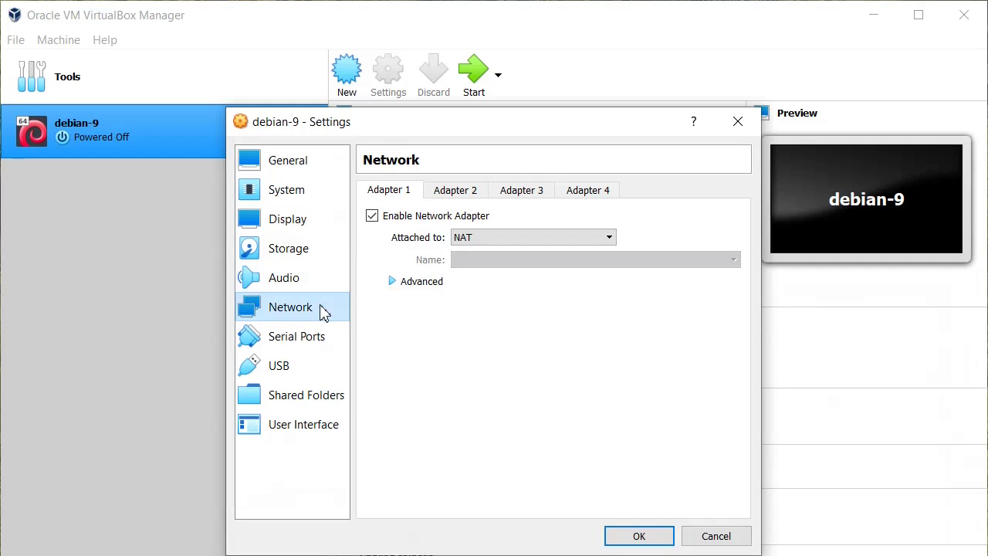
left_click(395, 284)
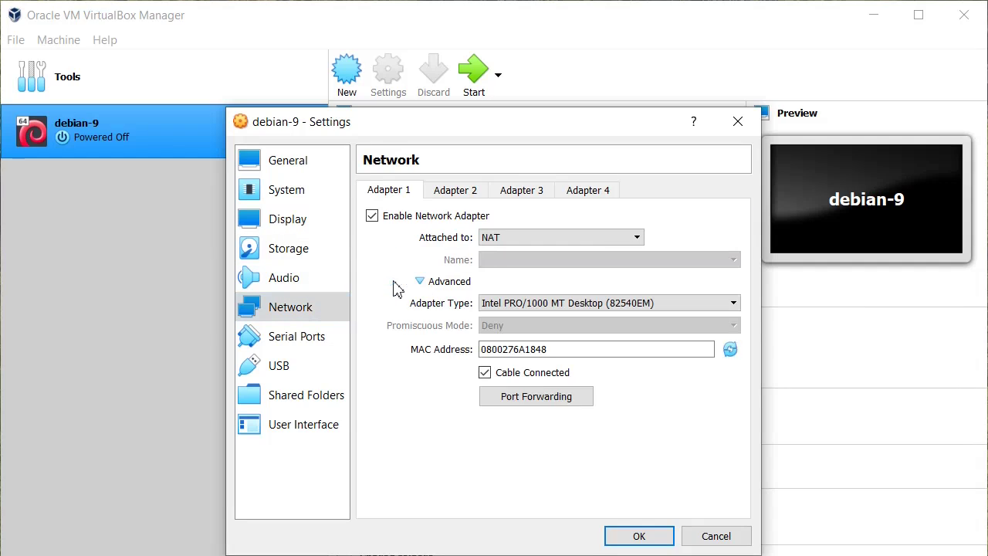
left_click(485, 374)
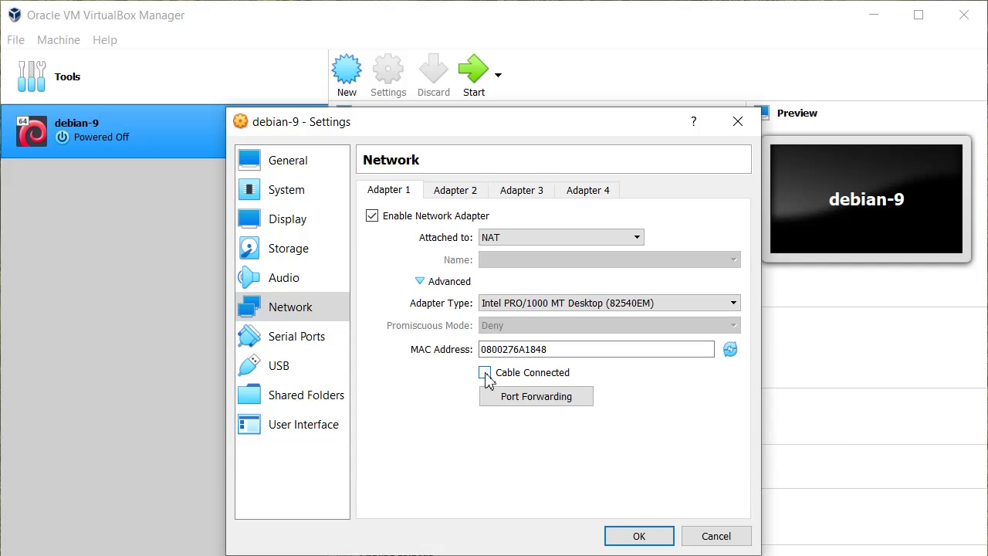
left_click(339, 340)
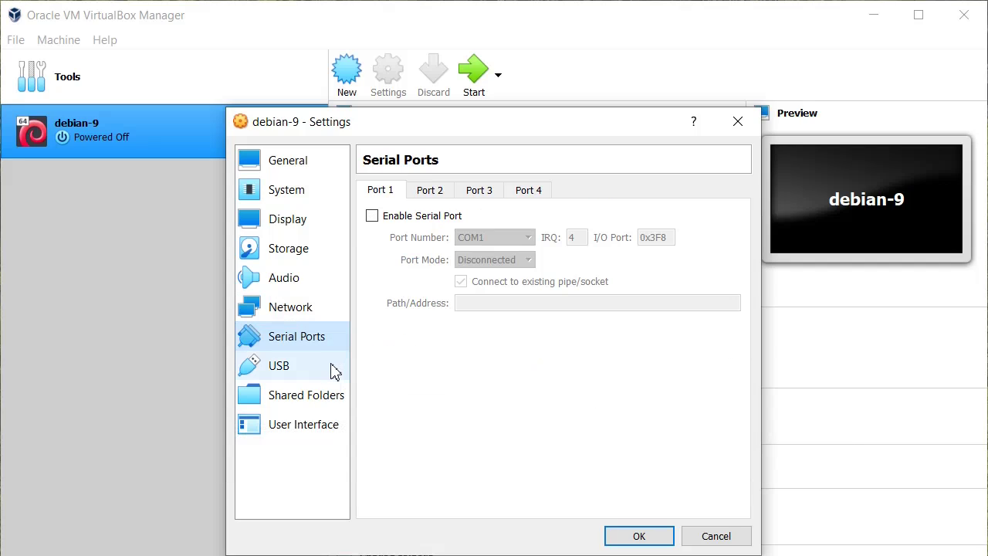
left_click(325, 368)
left_click(329, 397)
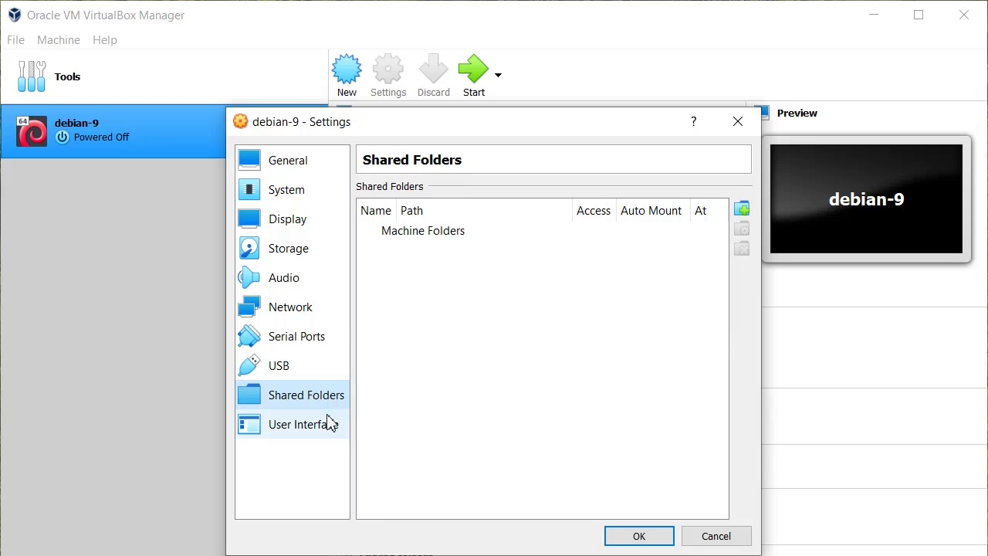
left_click(330, 428)
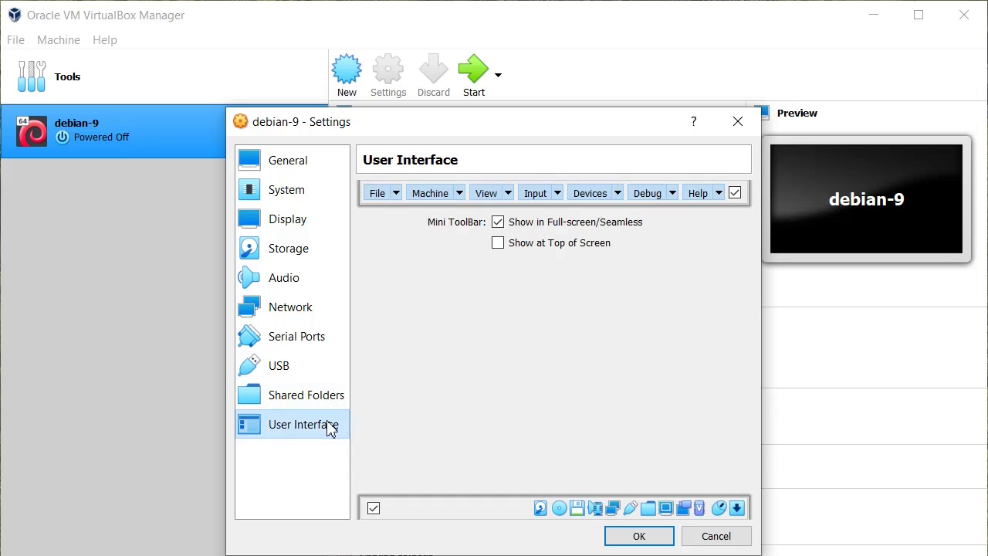
left_click(639, 536)
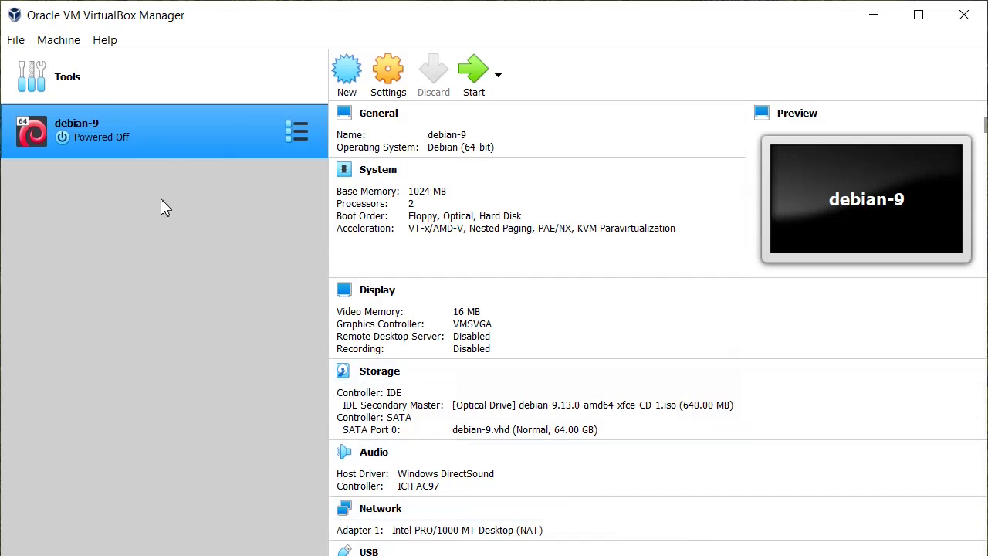
Start the debian-9 VM with a normal start
right_click(164, 140)
mouse_move(235, 276)
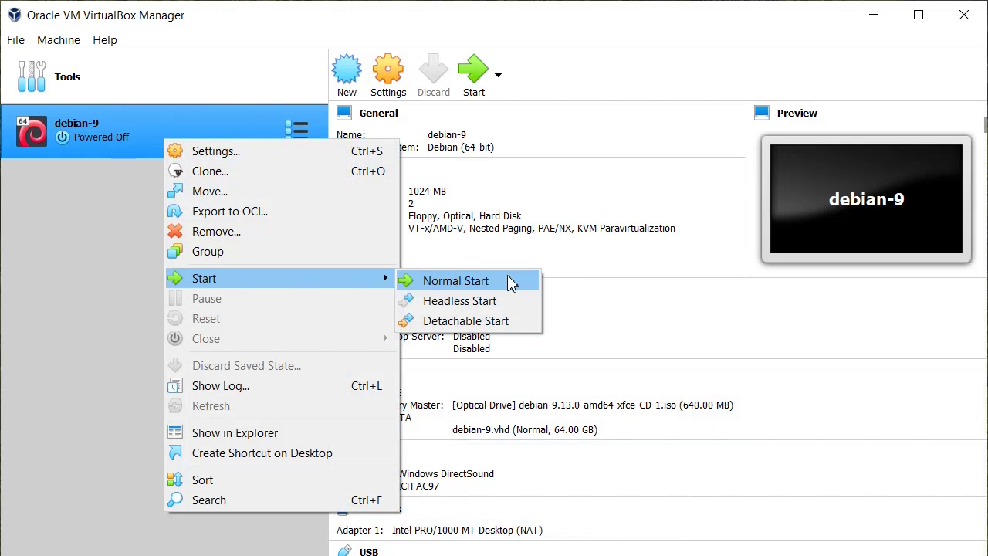
left_click(509, 283)
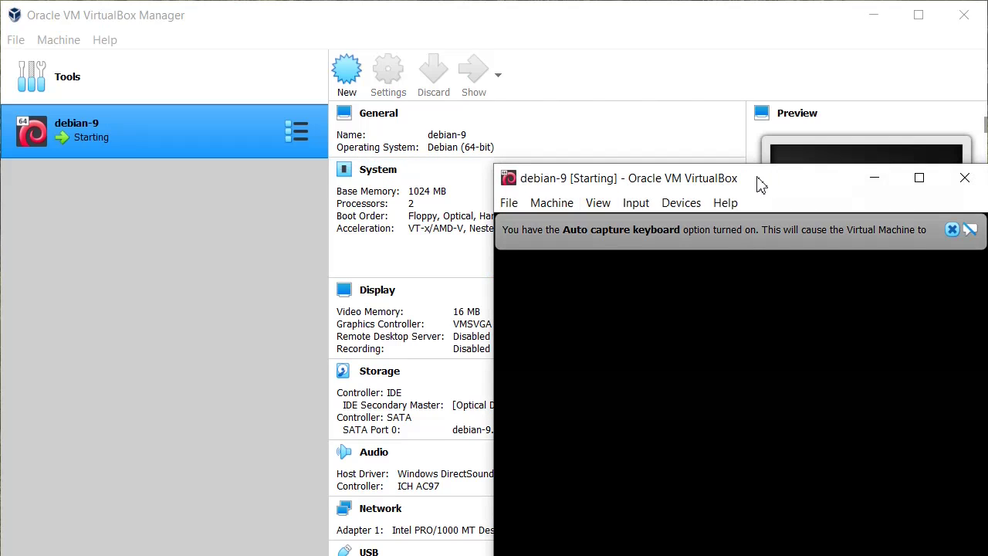
Move the VM window to the top-left and let it capture mouse and keyboard
left_click_drag(768, 184, 286, 34)
left_click(240, 206)
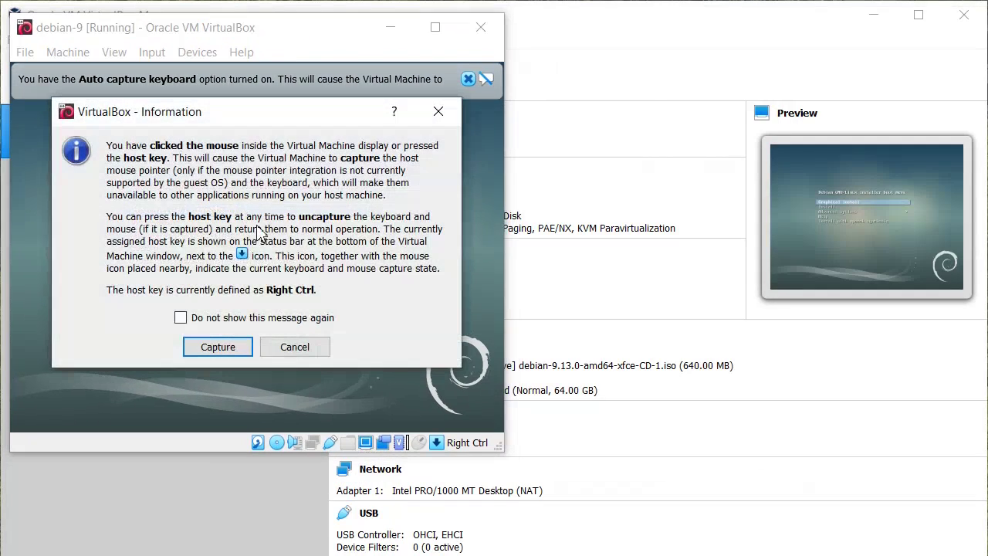
left_click(216, 347)
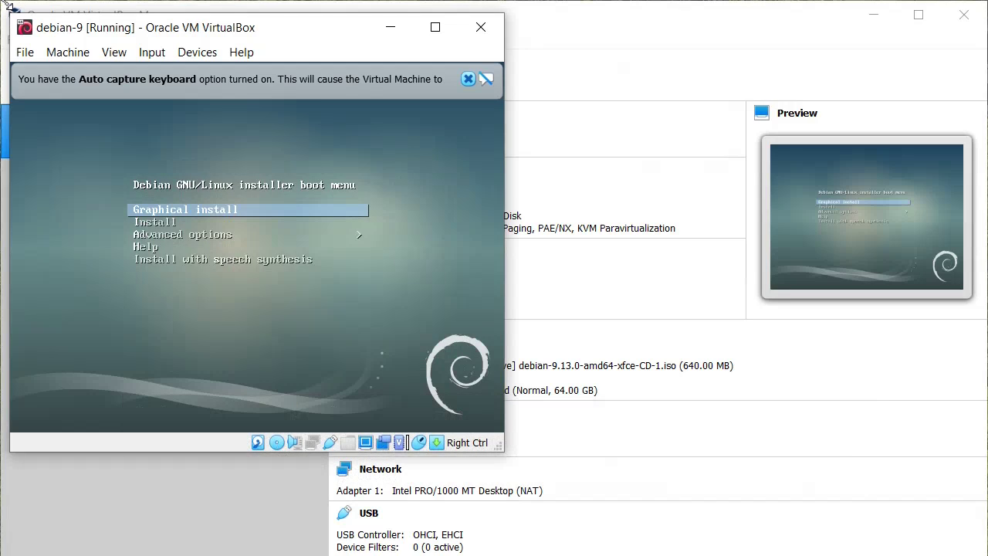
Start the text-mode installer and choose English as the language
key("Down")
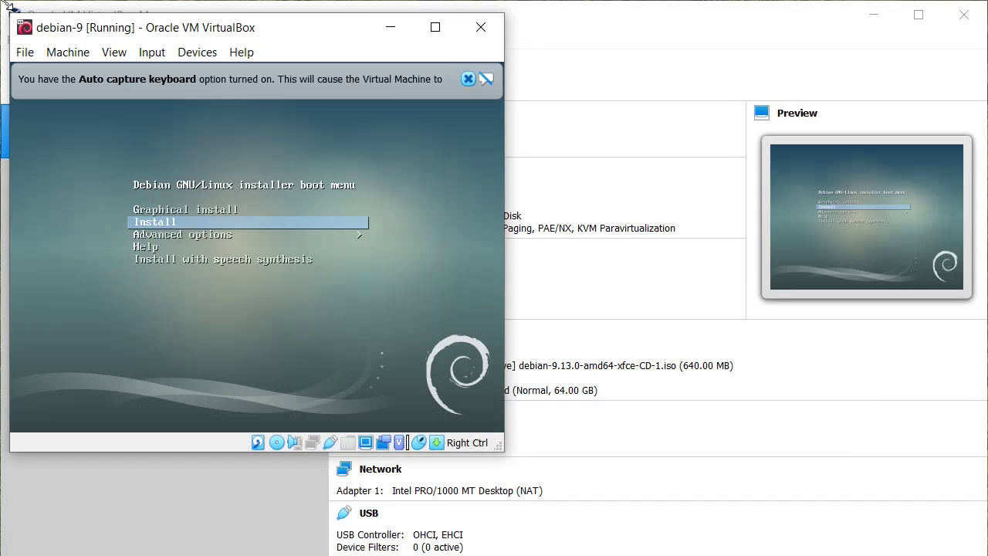
key("Return")
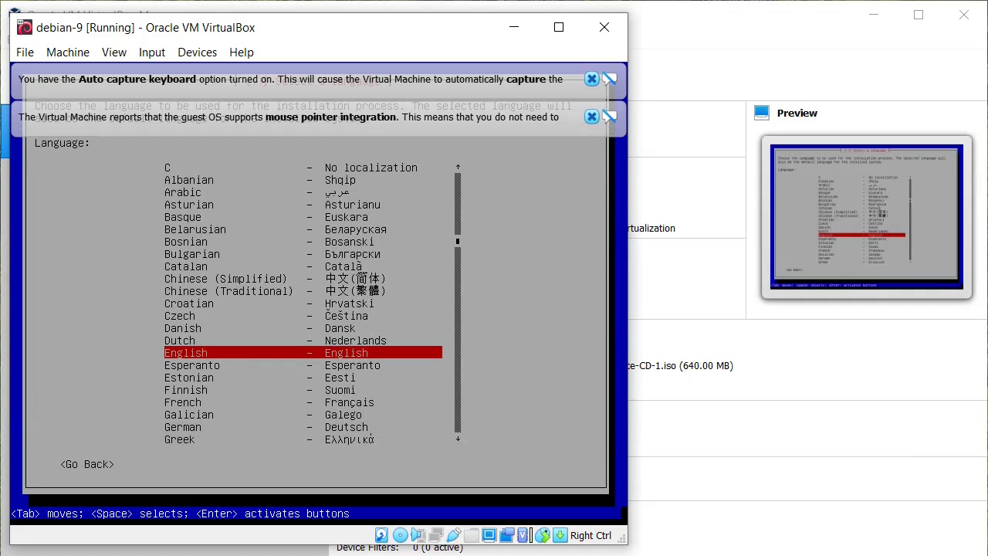
key("Return")
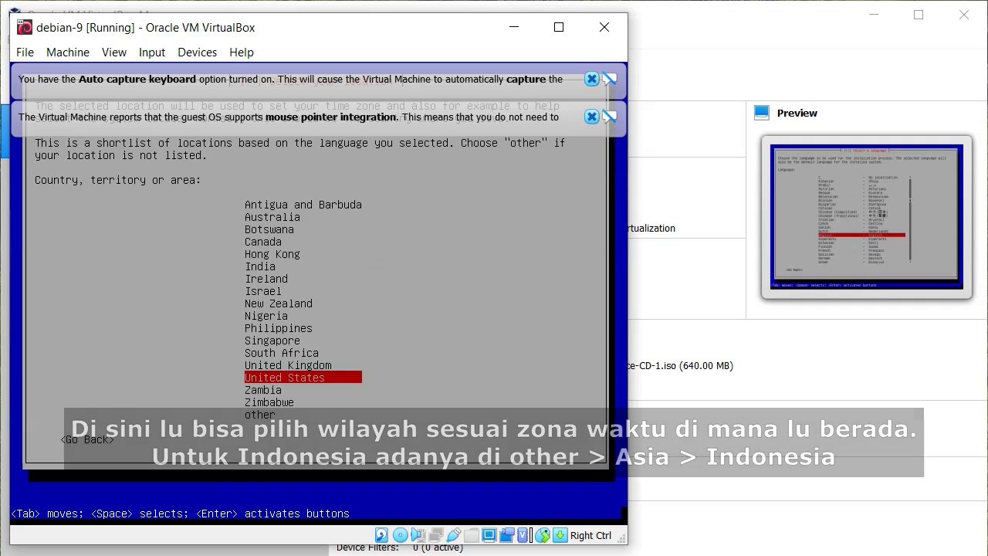
Set location to Asia > Indonesia, en_US.UTF-8 locale, and American English keymap
key("Down")
key("Down")
key("Down")
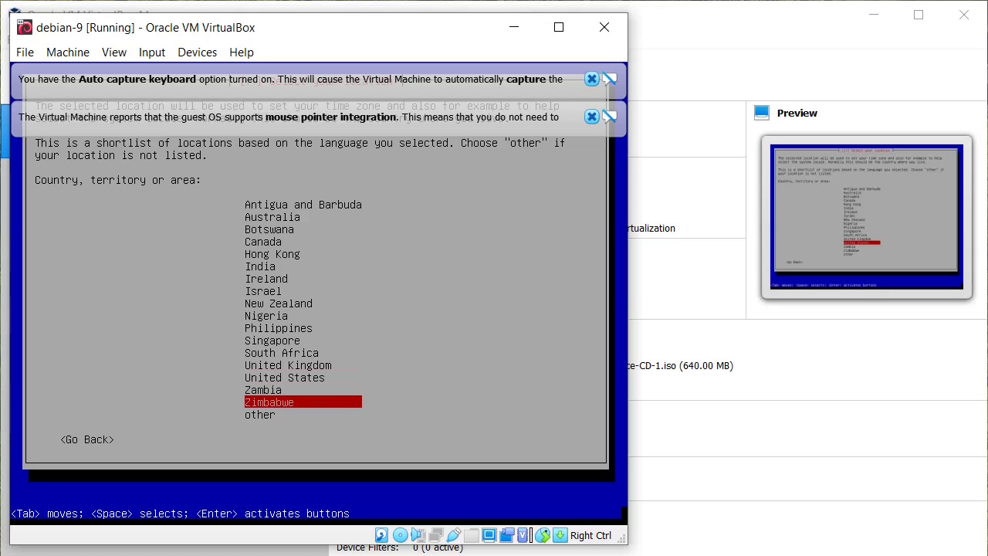
key("Return")
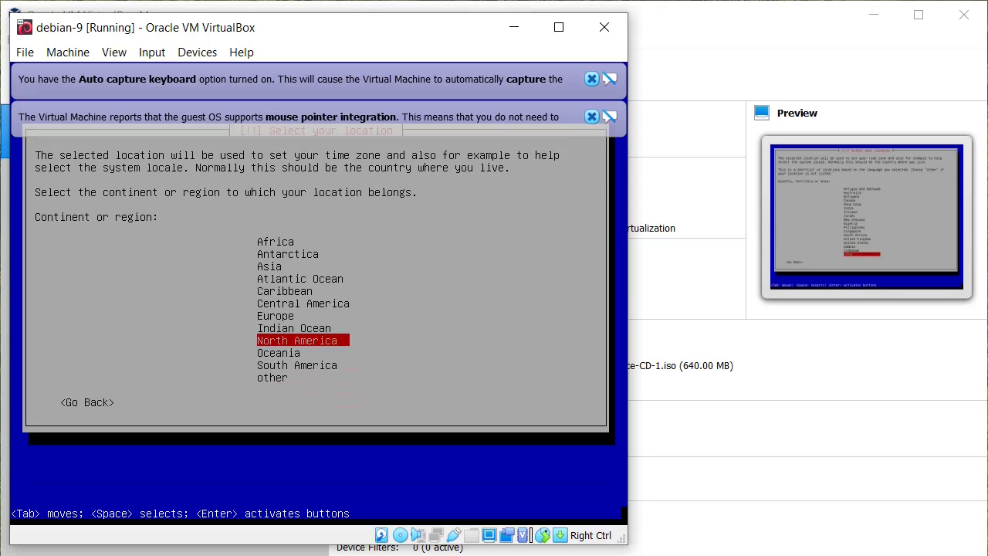
key("Up")
key("Up")
key("Up")
key("Up")
key("Up")
key("Up")
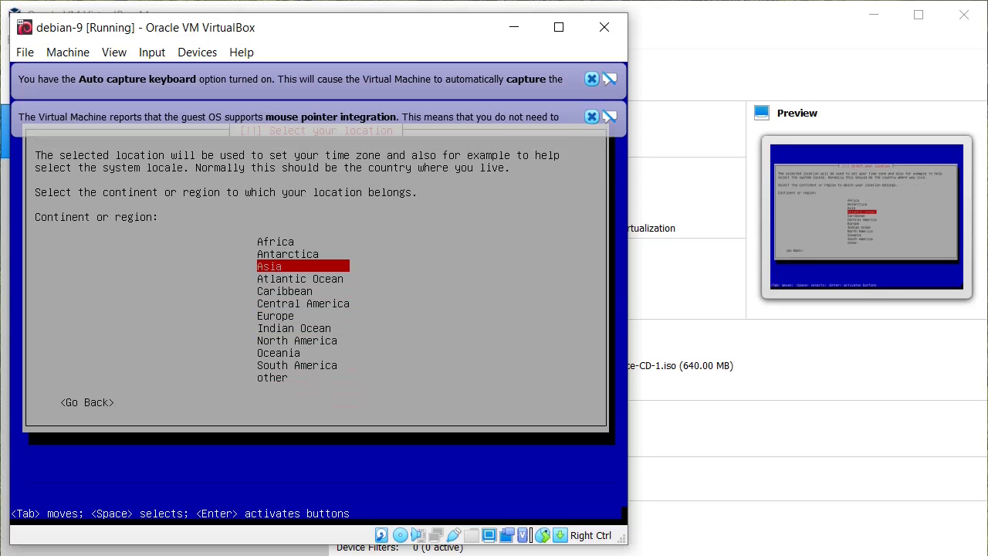
key("Return")
key("Down")
key("Down")
key("Down")
key("Down")
key("Down")
key("Down")
key("Down")
key("Down")
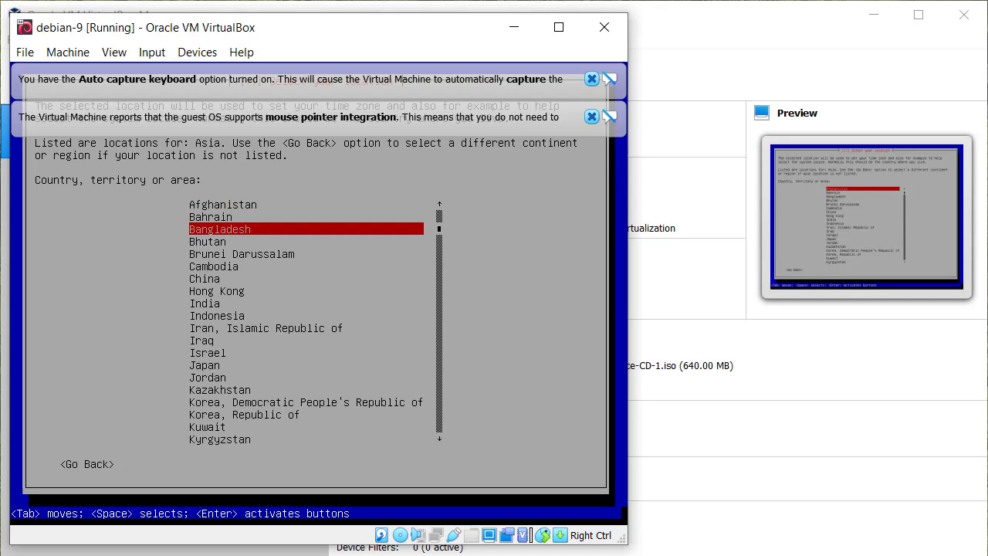
key("Down")
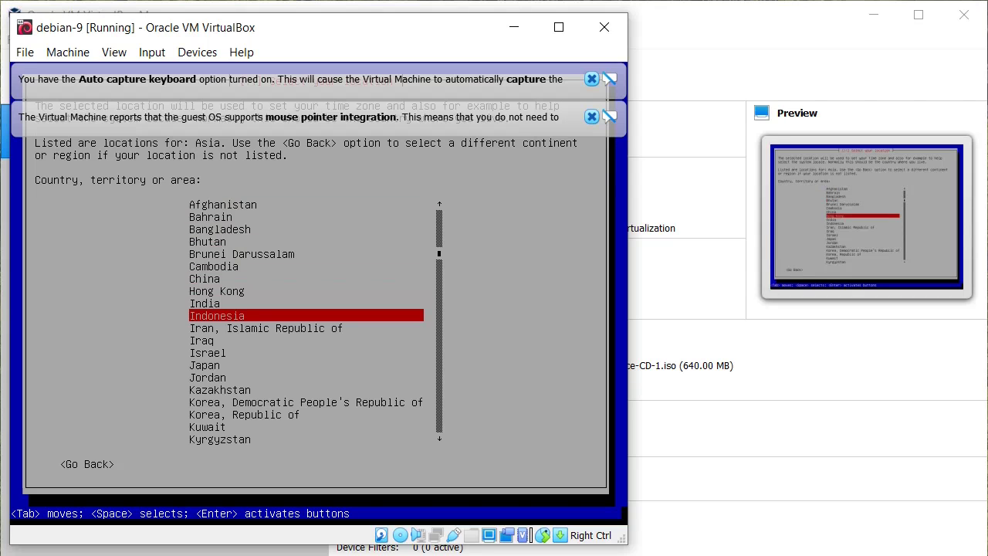
key("Return")
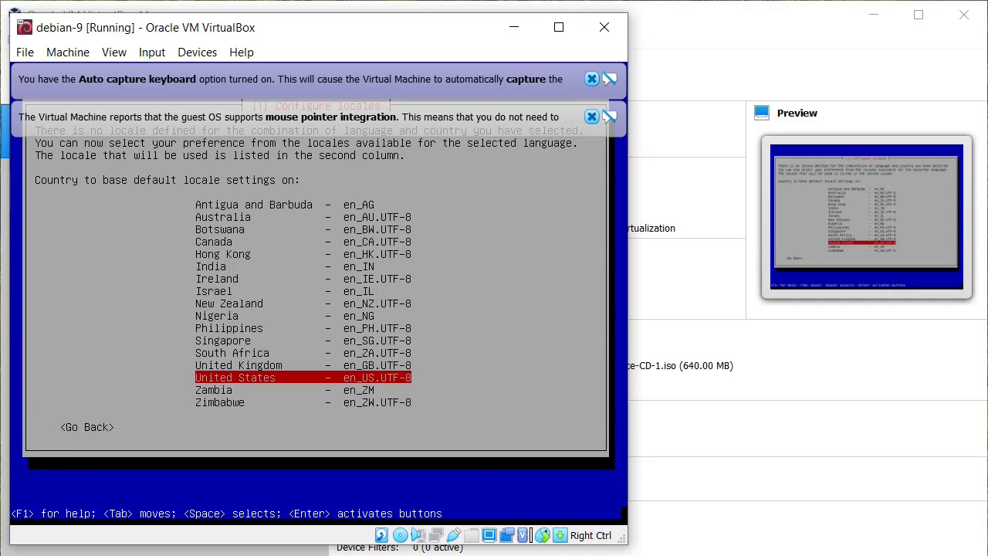
key("Return")
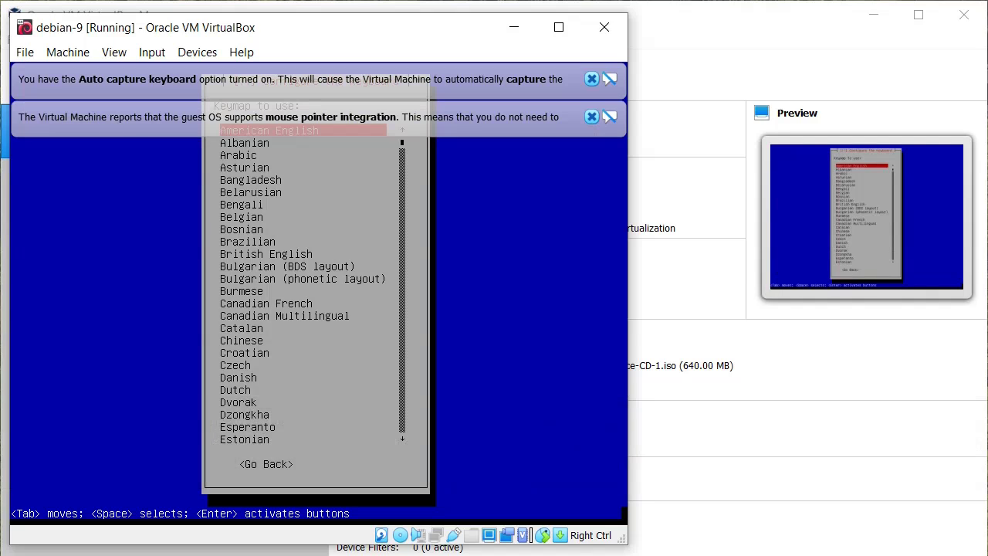
key("Return")
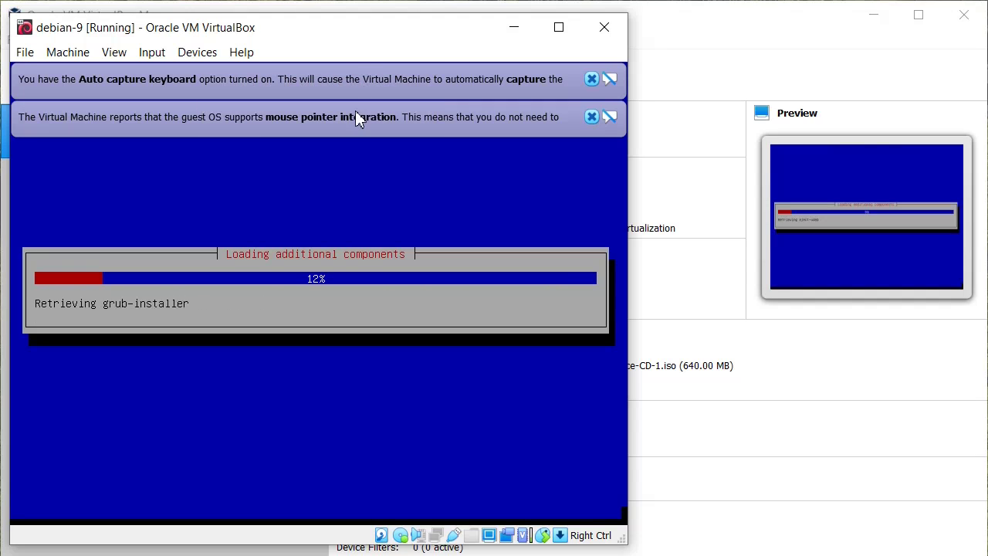
Close the keyboard auto-capture and mouse pointer integration notices
left_click(593, 80)
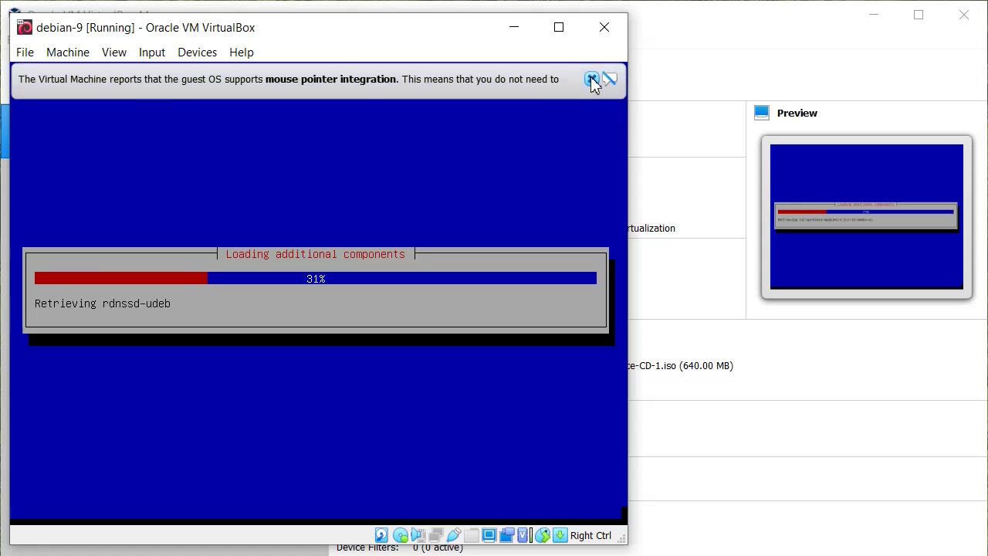
left_click(592, 80)
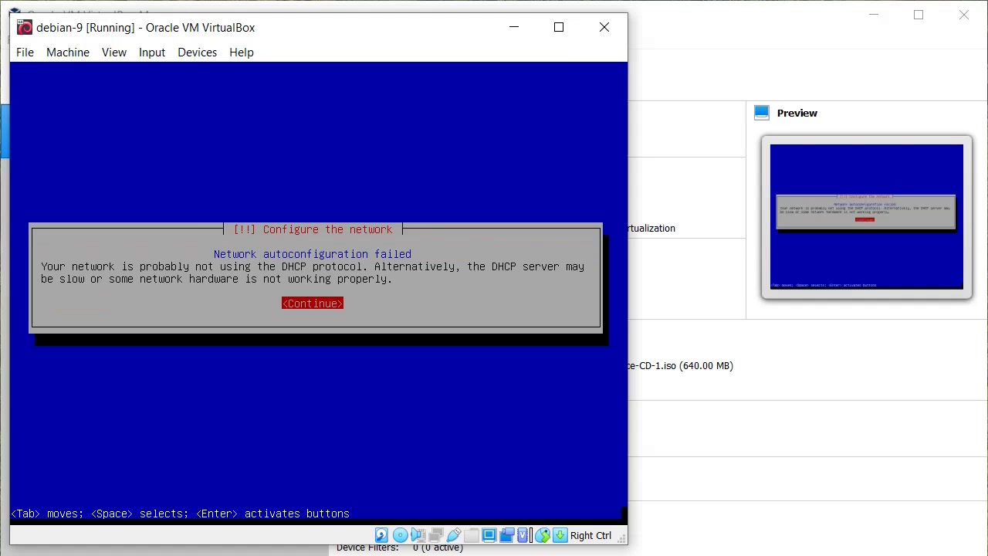
Skip network configuration and set the hostname to debian-vm
key("Return")
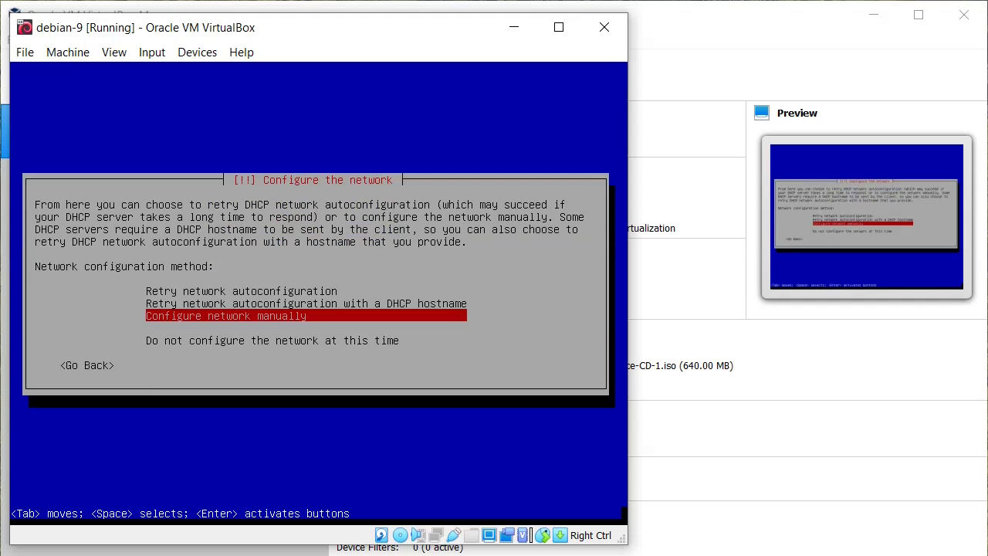
key("Down")
key("Down")
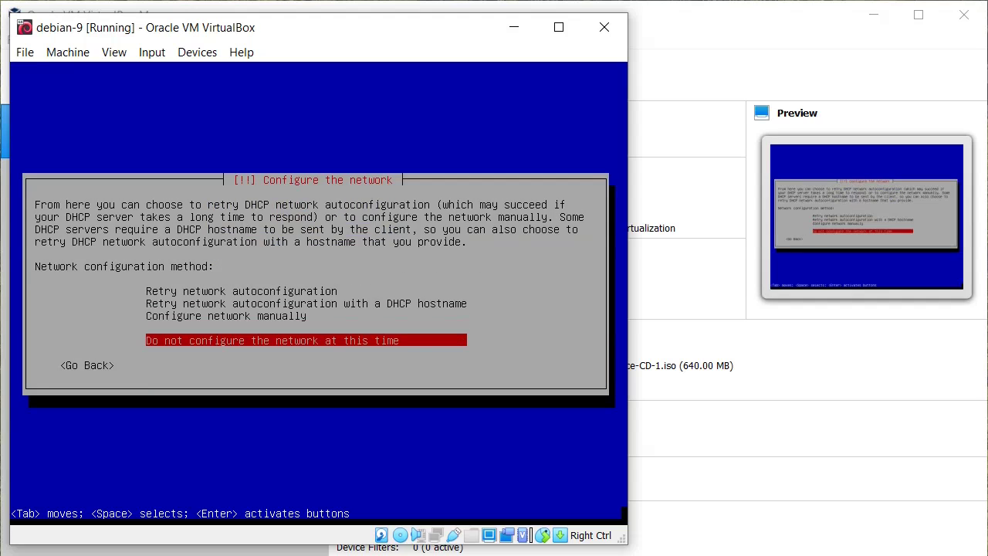
key("Return")
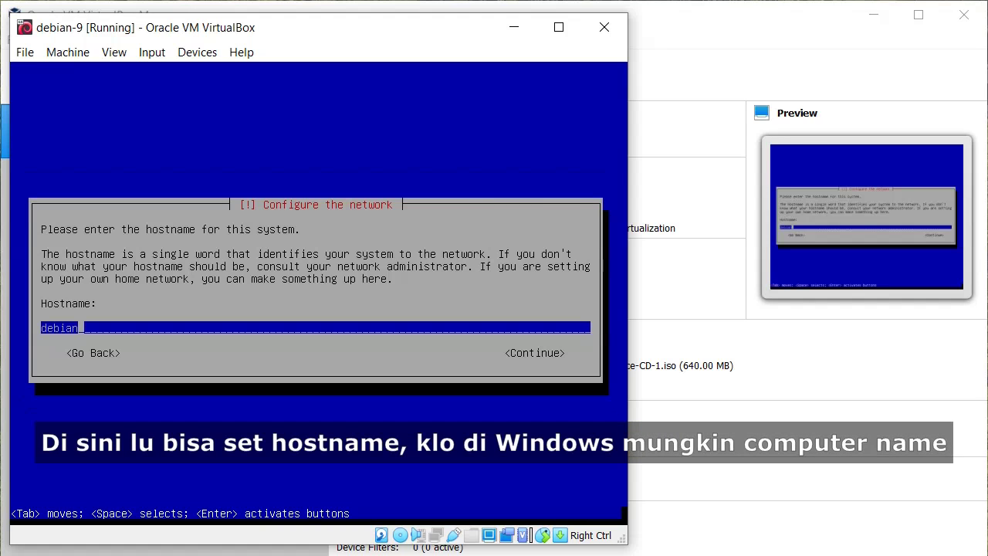
type("-vm")
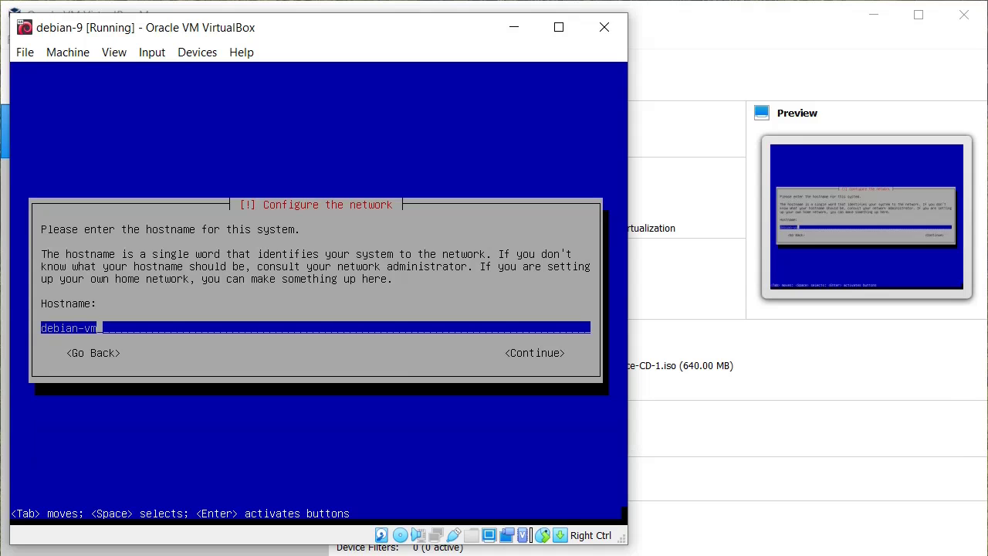
key("Return")
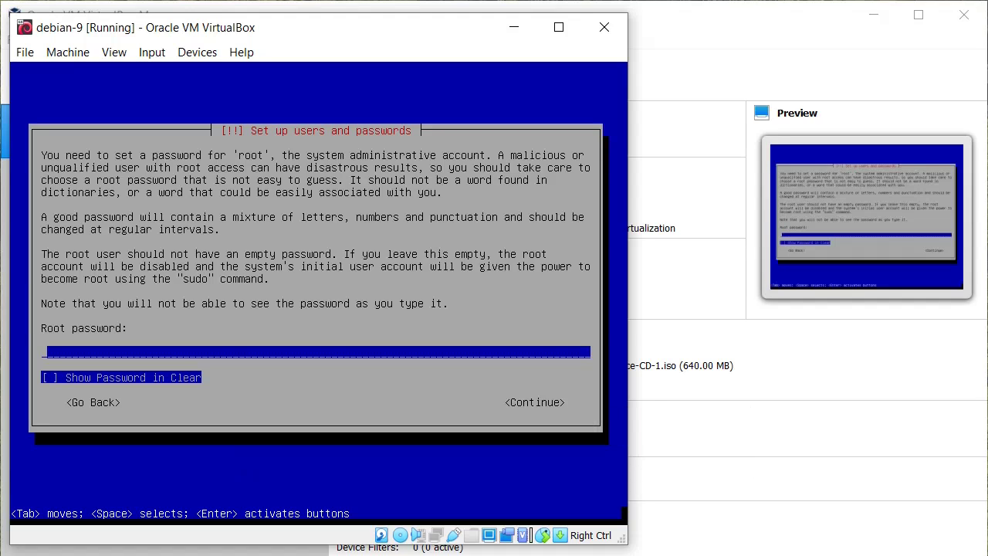
Submit the root password, then enter the new user's full name and username
key("Return")
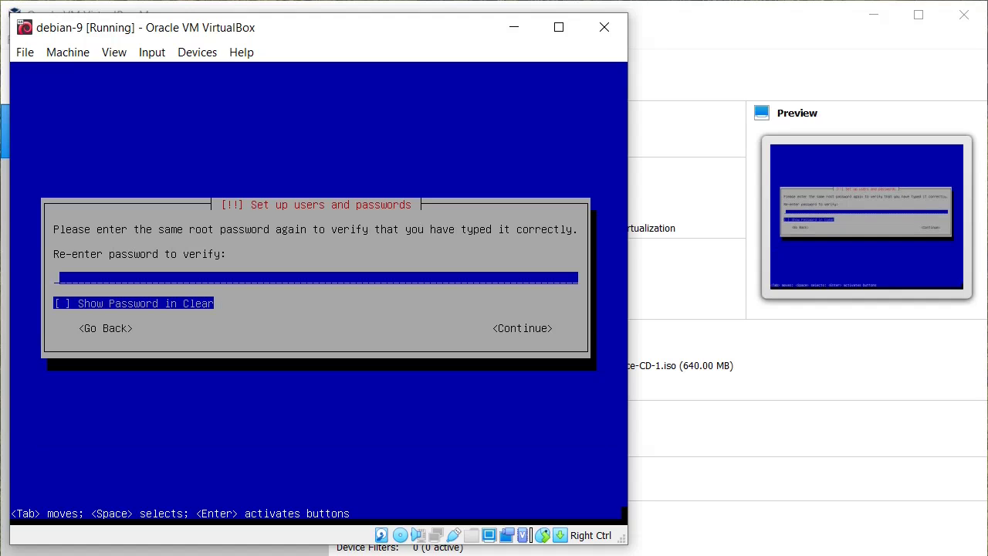
key("Return")
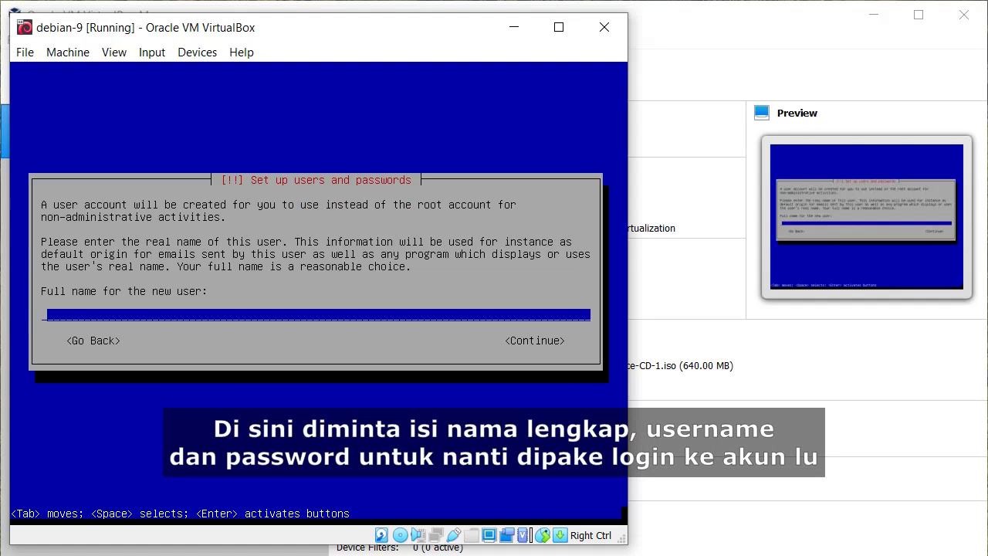
type("Moh. Sarip")
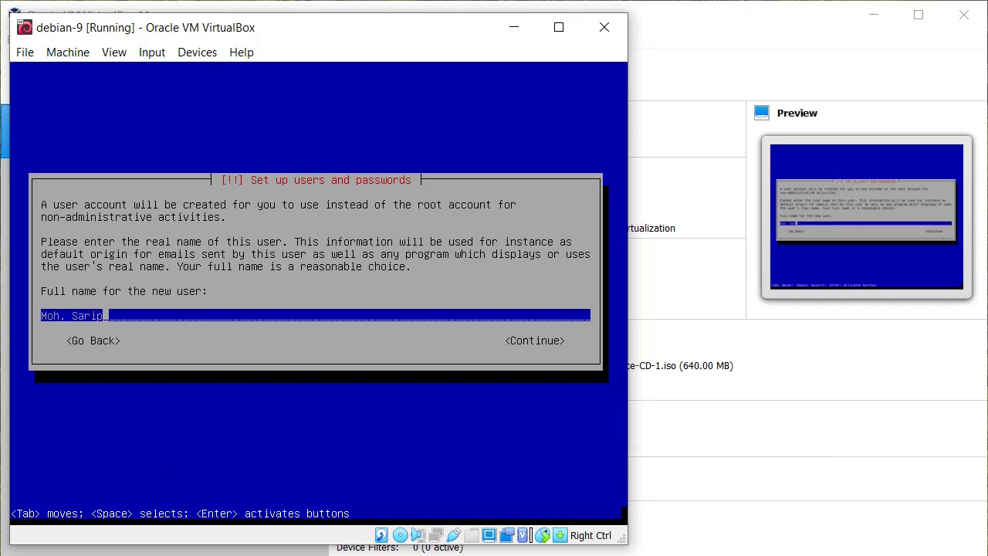
type(" Hidayat")
key("Return")
type("musahi0128")
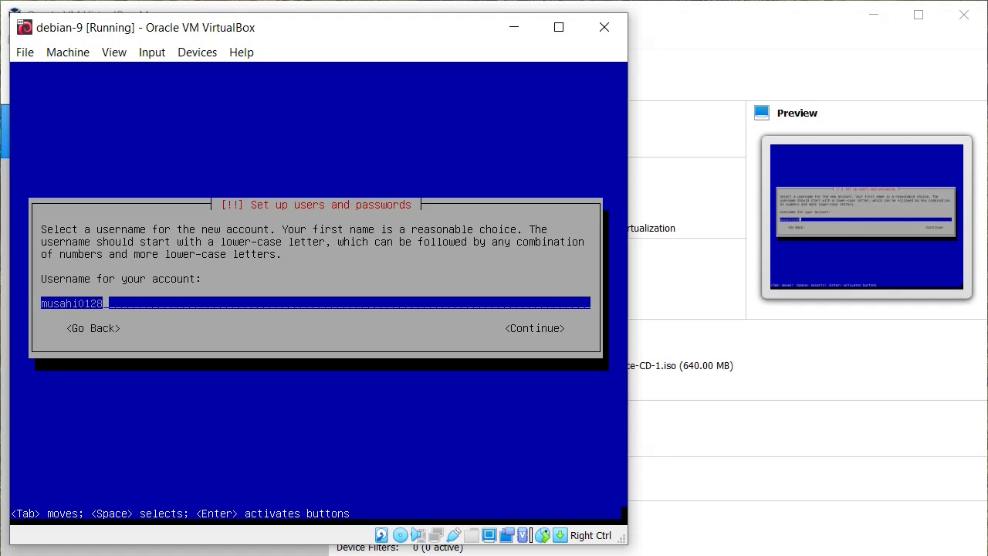
key("Return")
Enter and confirm the new user's password
type("*********")
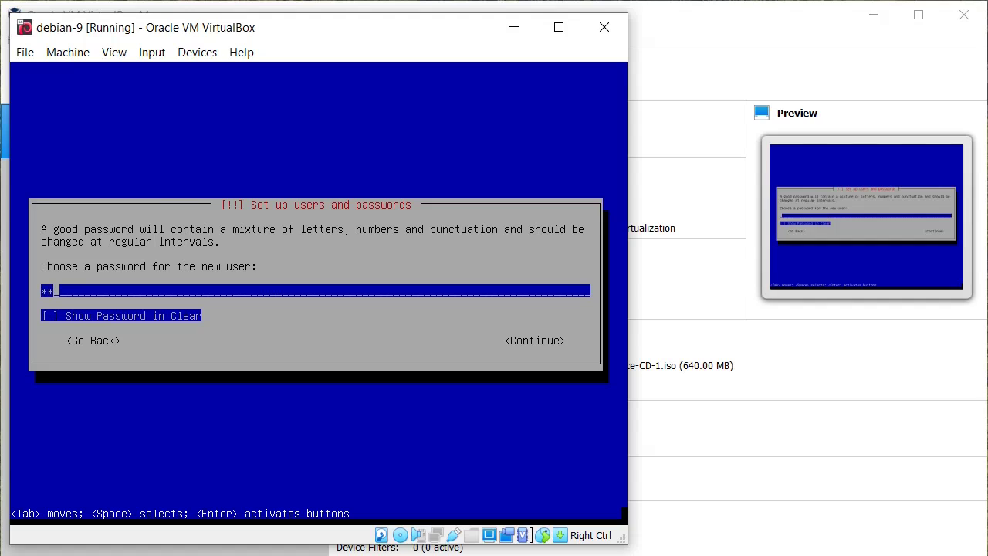
key("Return")
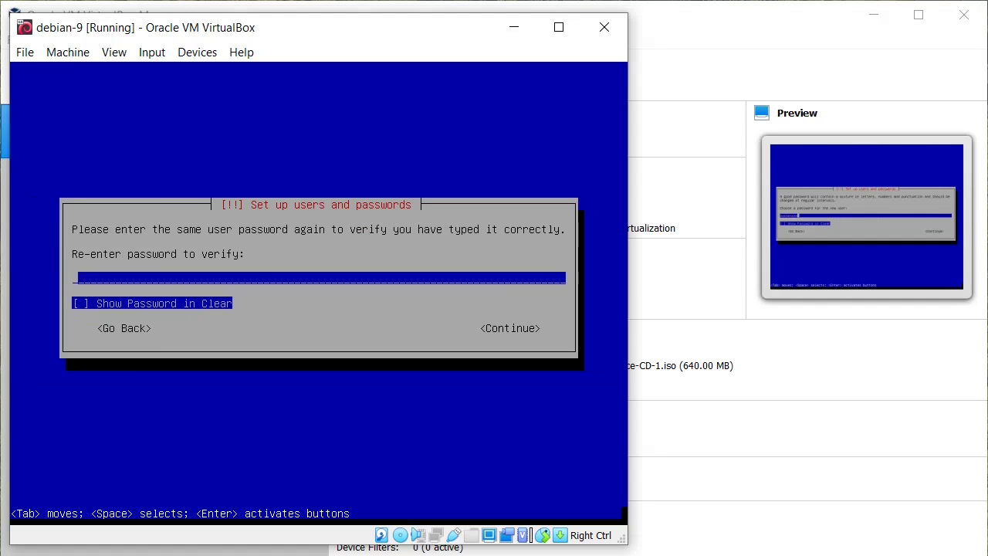
type("*********")
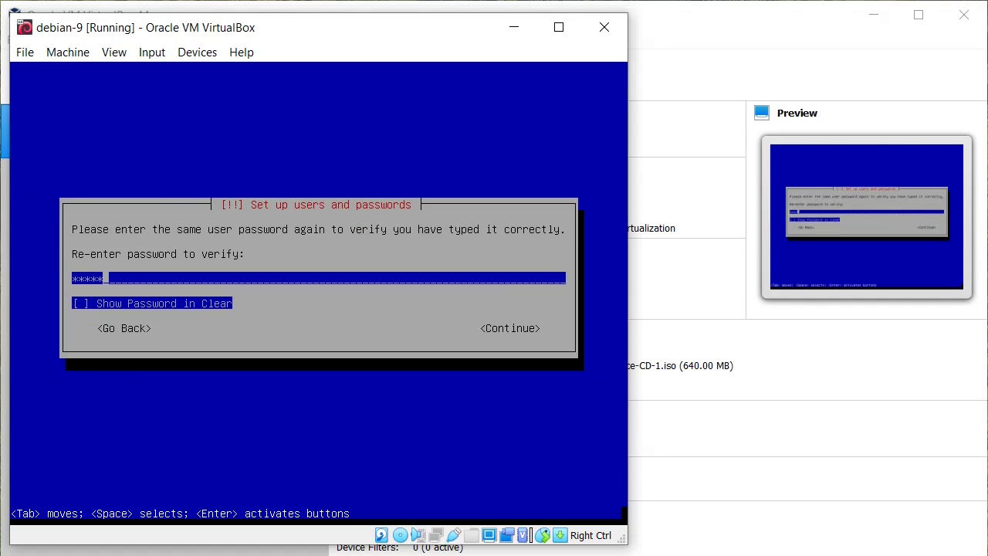
key("Return")
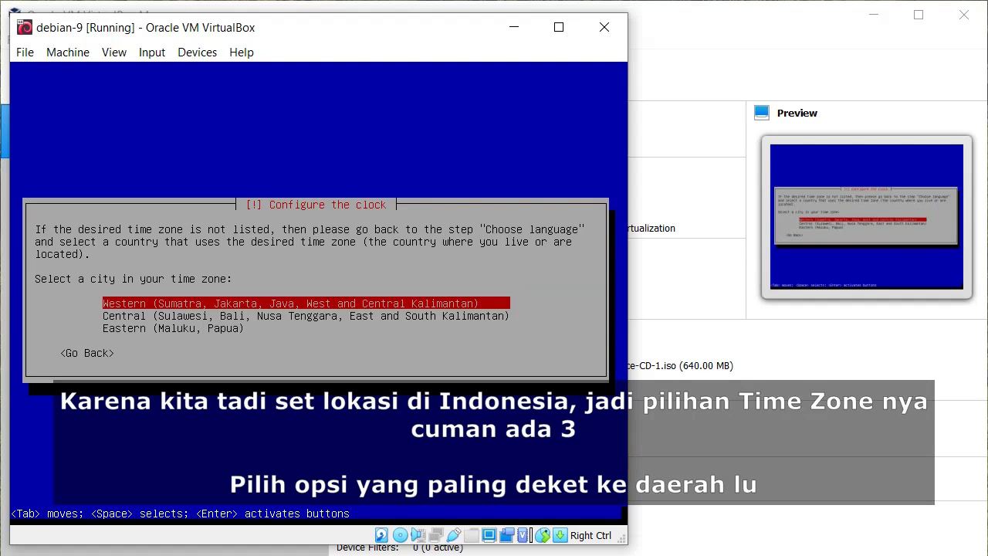
Choose Western time zone; guided-partition the whole VBOX disk as one partition and write changes
key("Return")
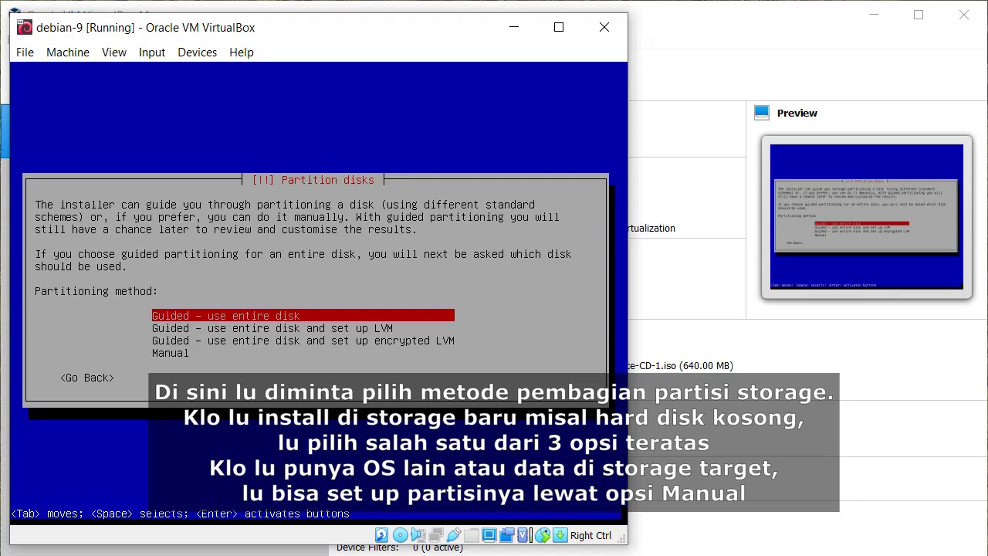
key("Return")
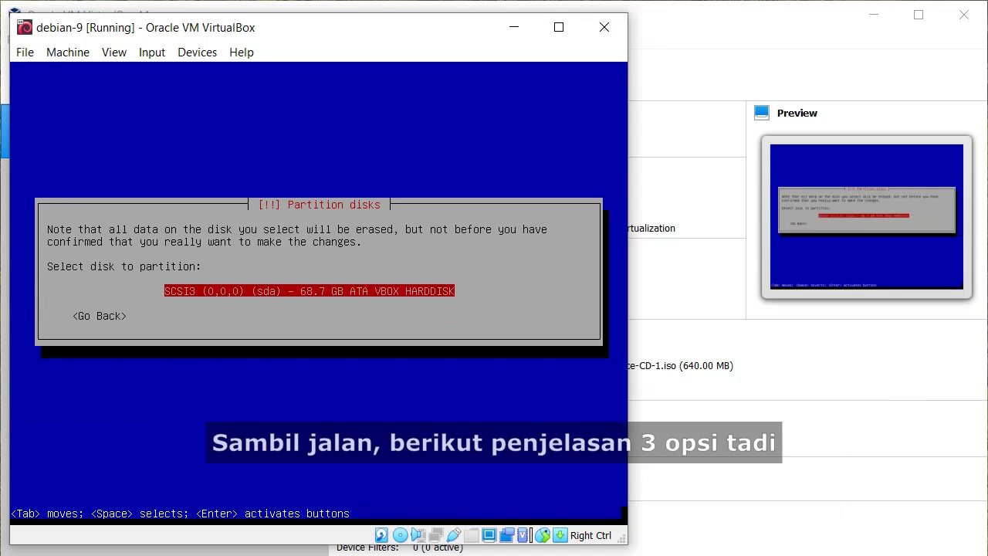
key("Return")
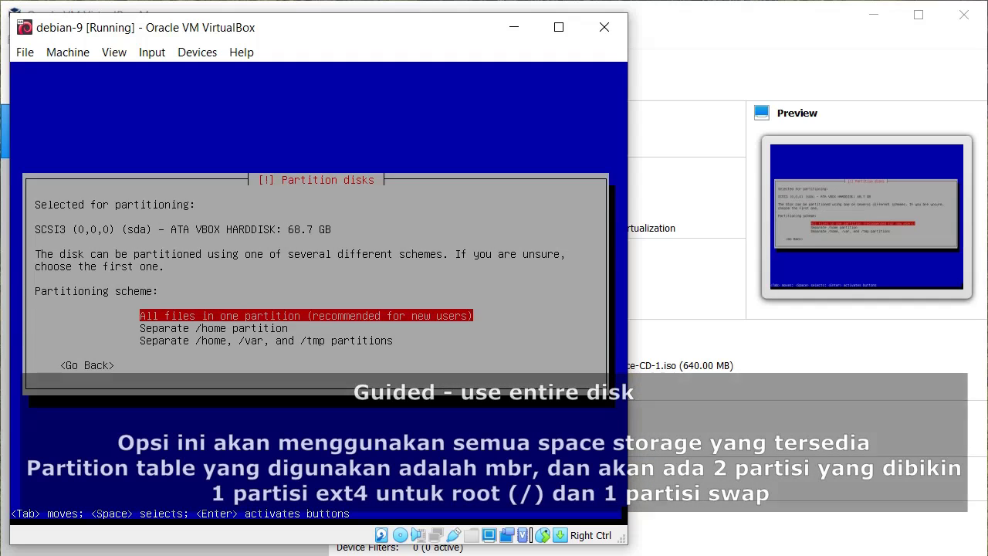
key("Return")
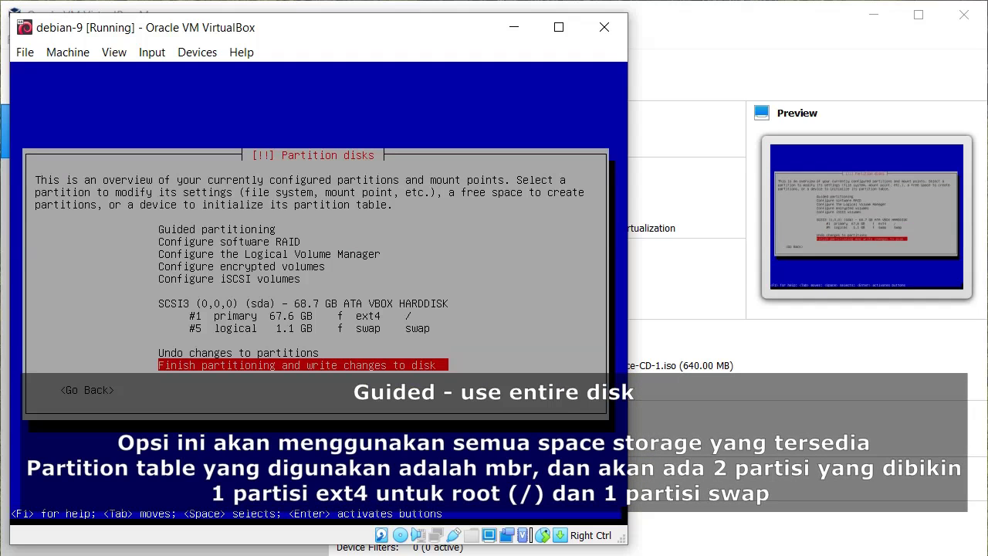
key("Return")
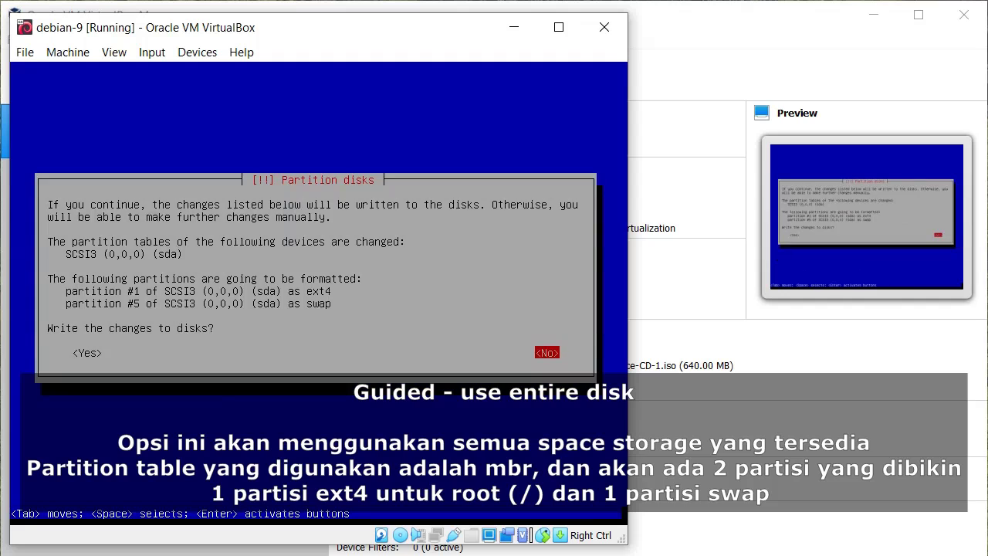
key("Tab")
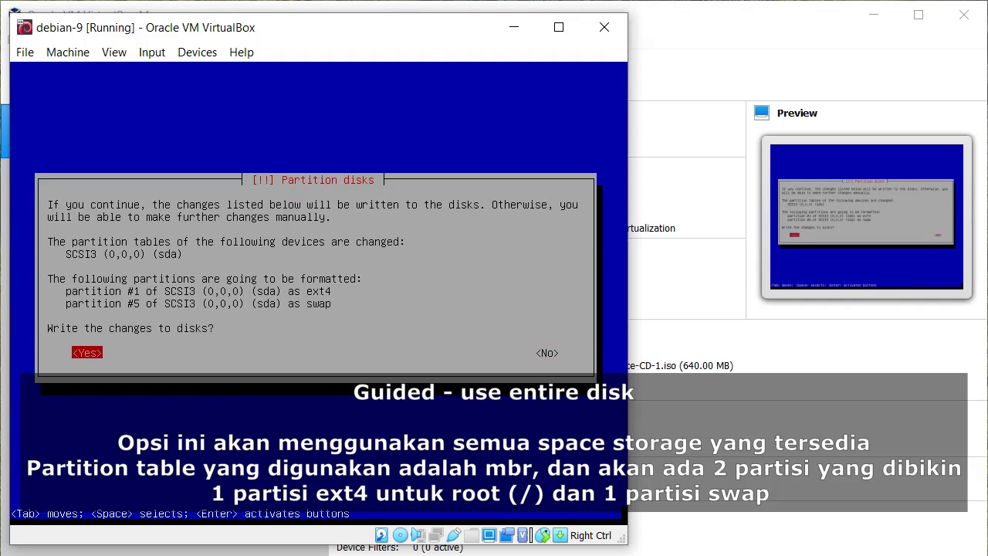
key("Return")
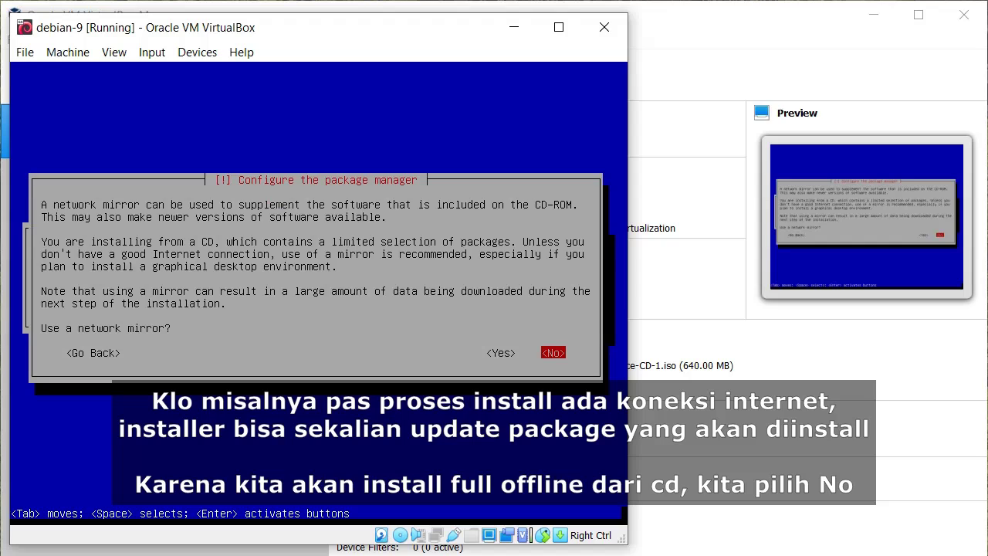
Decline a network mirror and join the package usage survey
key("Return")
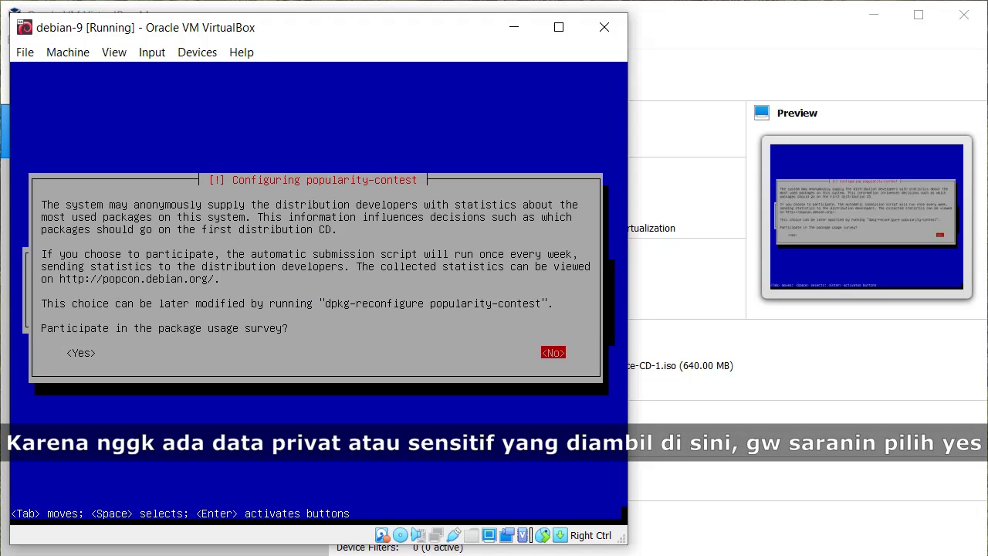
key("Tab")
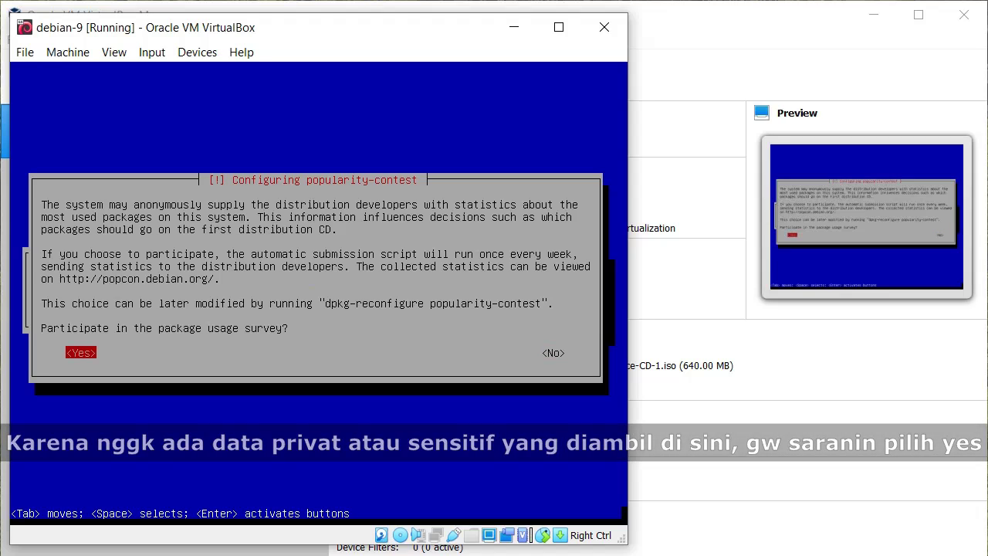
key("Return")
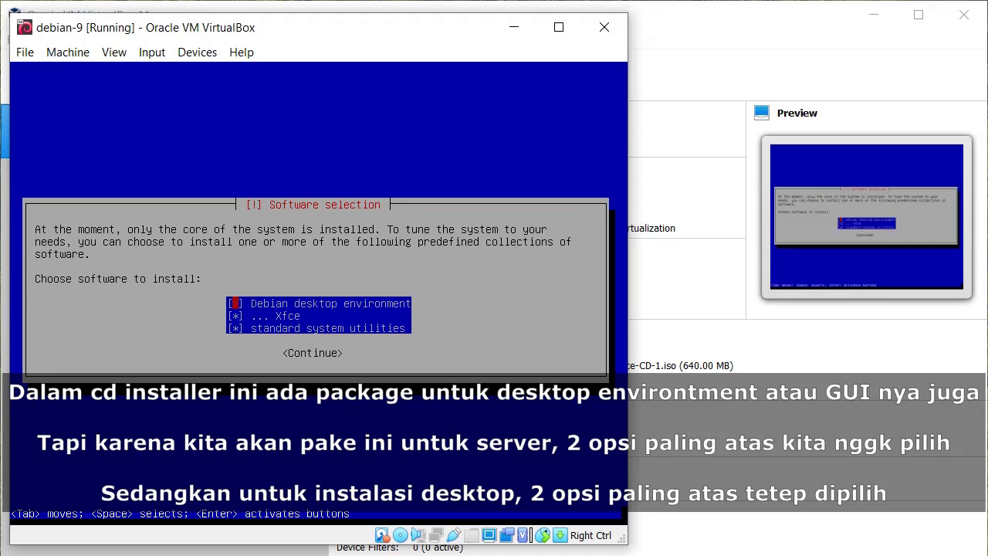
Install only the standard system utilities, without a desktop environment
key("Down")
key("Down")
key("Tab")
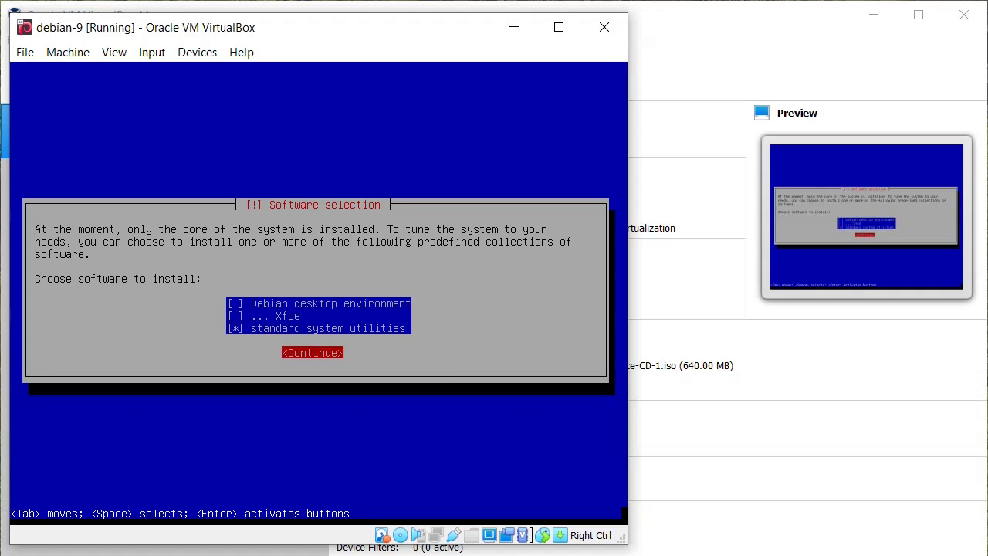
key("Return")
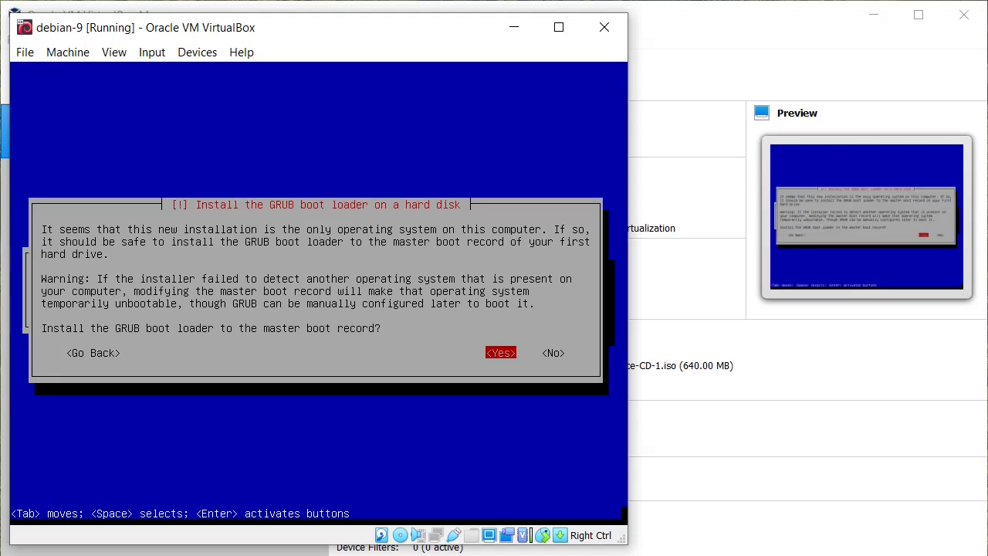
Install GRUB to the master boot record on /dev/sda and finish the installation to reboot
key("Return")
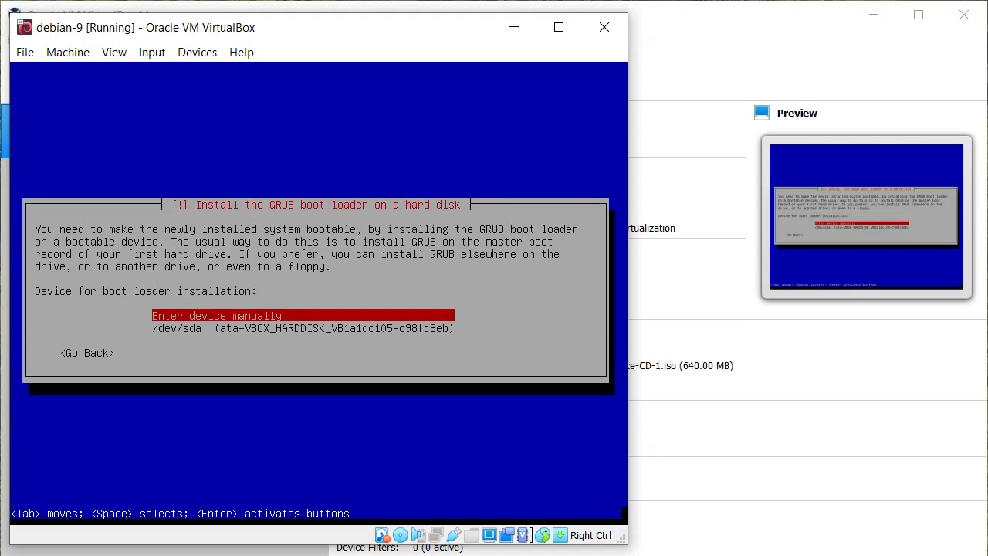
key("Down")
key("Return")
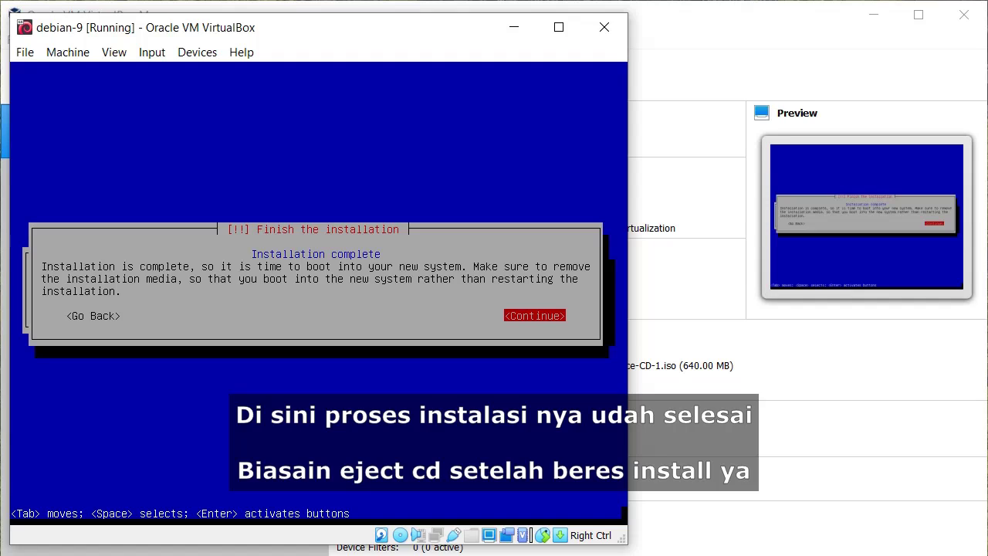
key("Return")
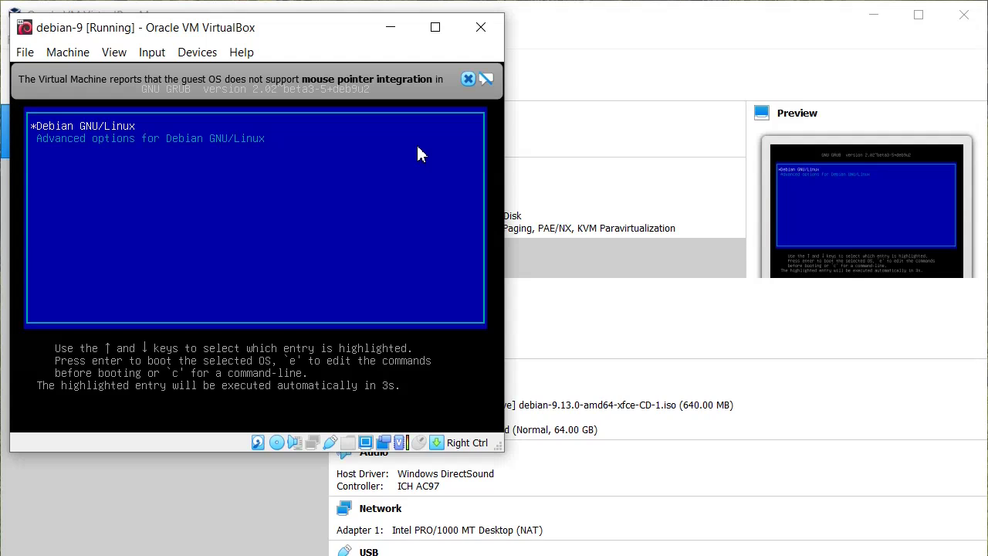
Boot Debian from GRUB, log in with the user's username and password, and run 'sudo poweroff'
key("Return")
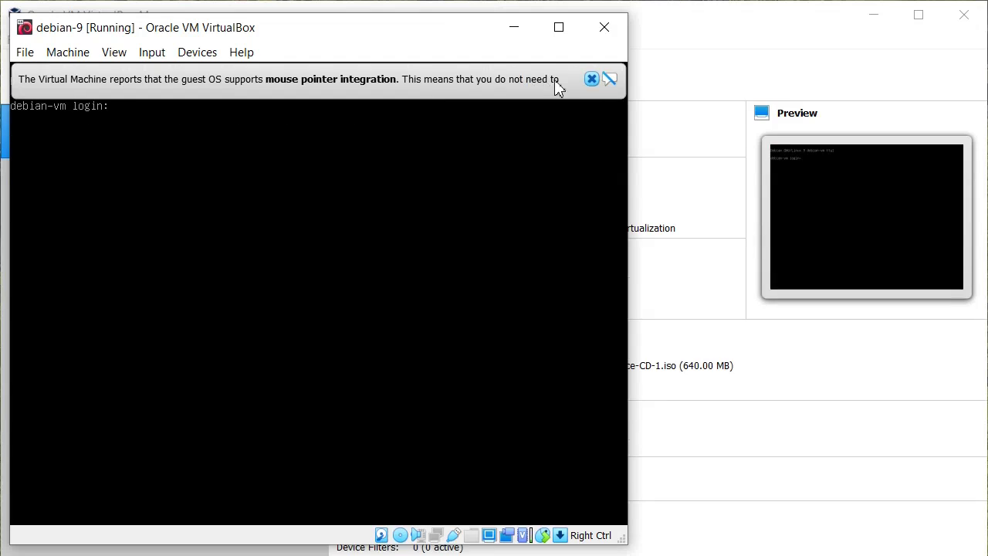
left_click(592, 78)
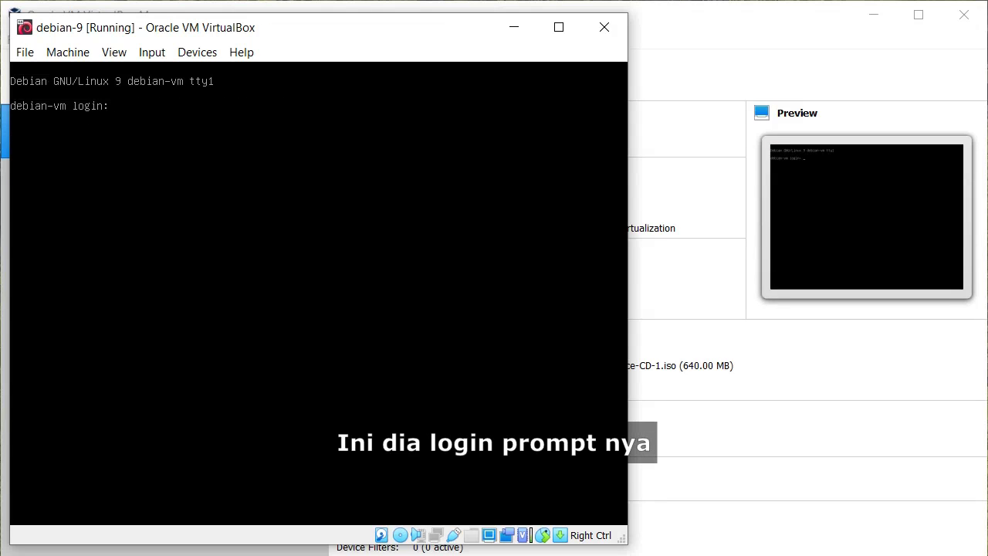
type("musahi0128")
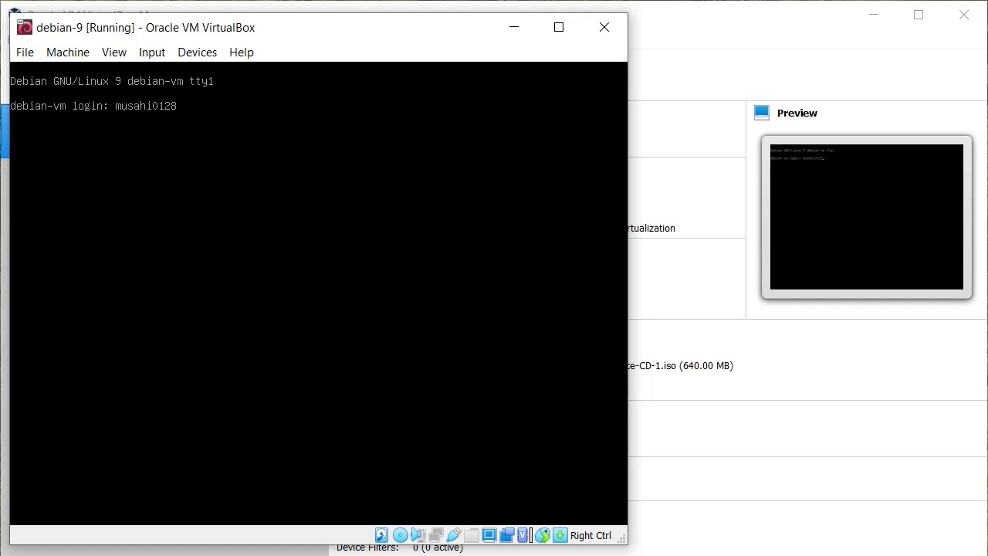
key("Return")
key("Return")
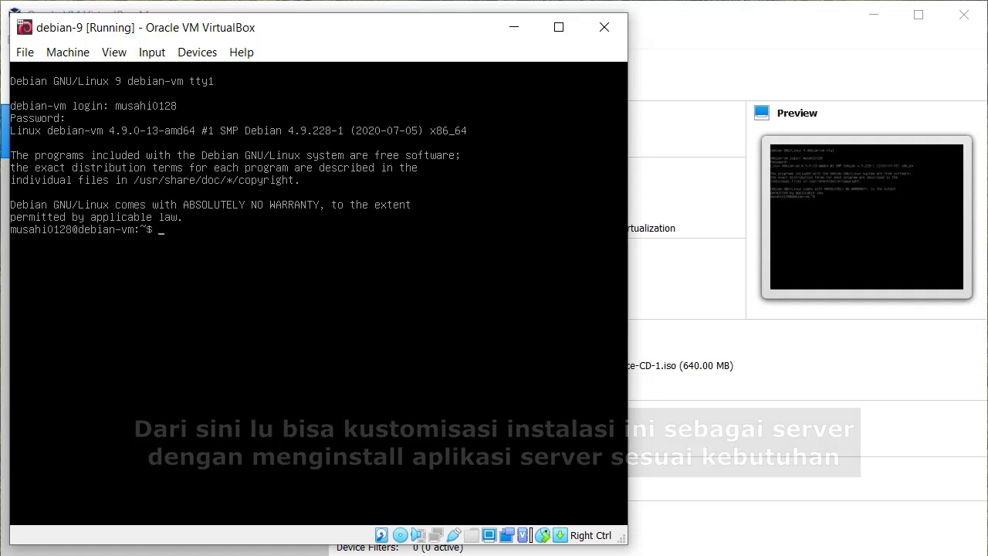
type("sudo")
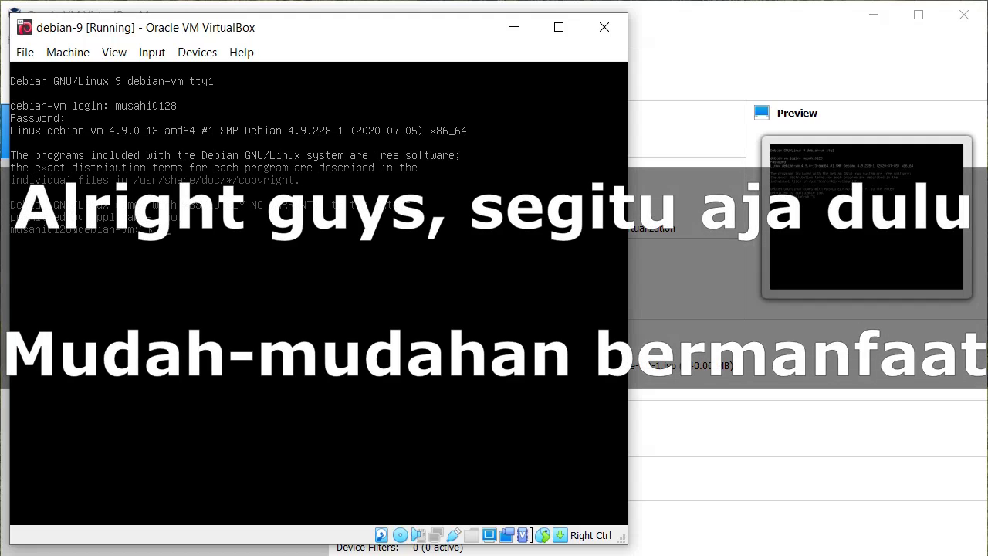
type(" poweroff")
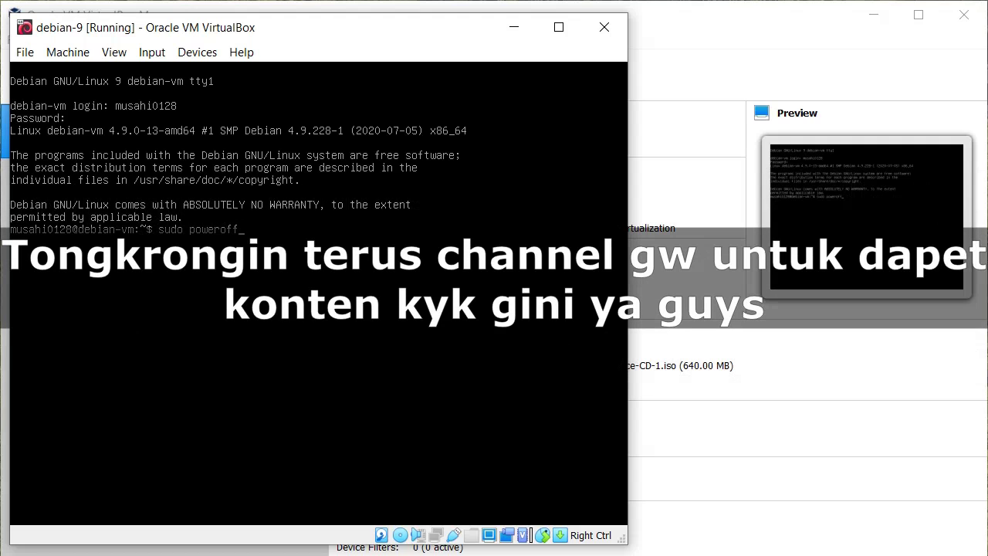
key("Return")
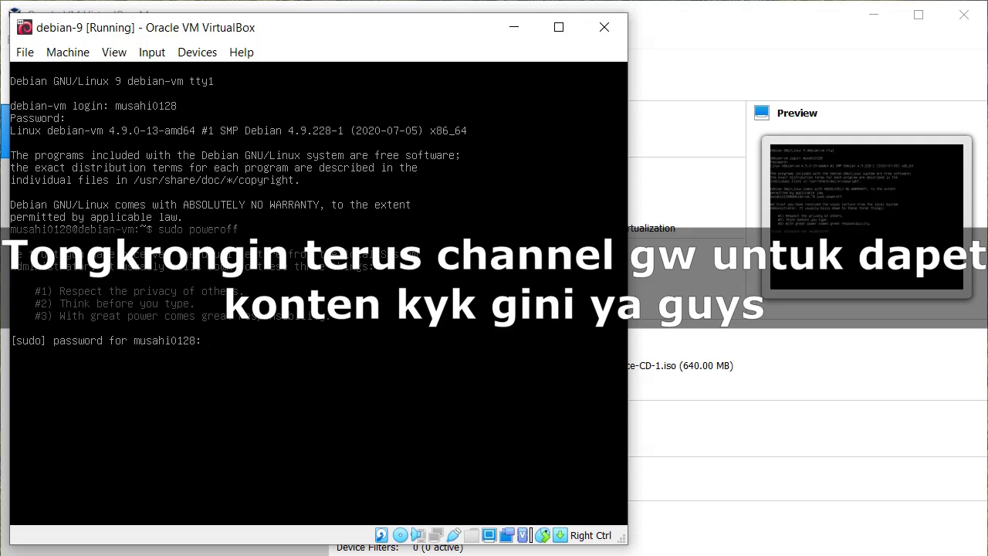